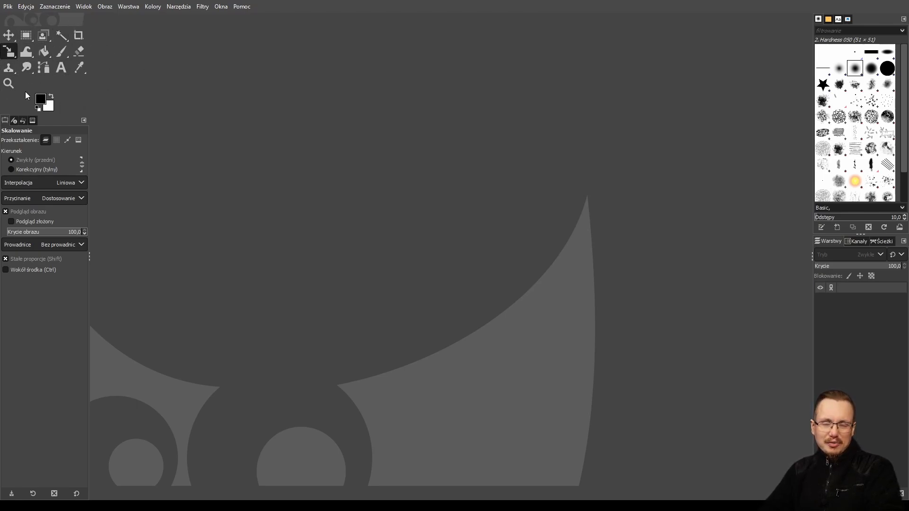
Open the anes-cyberpunk-2077 image file.
left_click(7, 8)
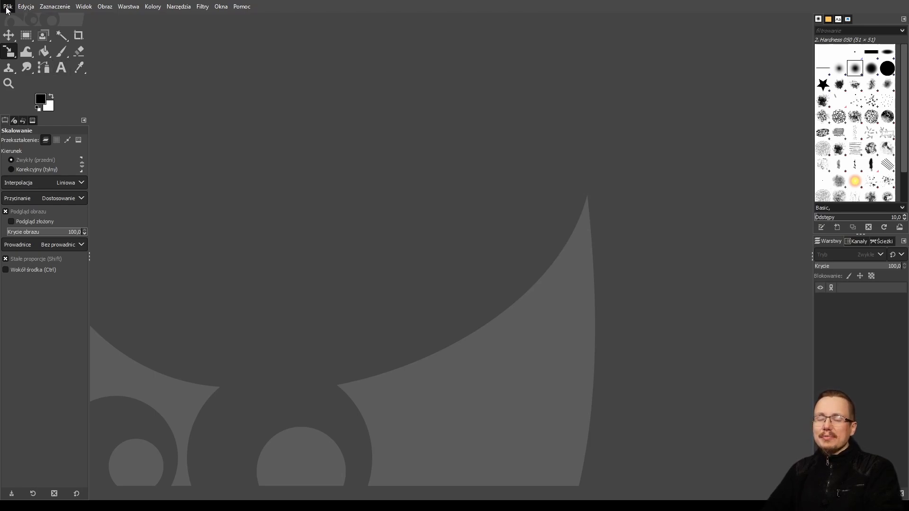
left_click(37, 41)
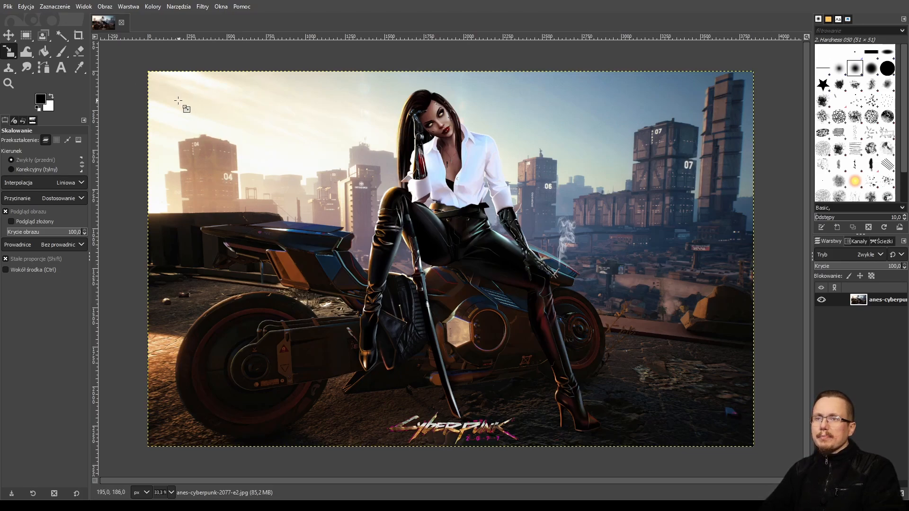
Try scaling the image layer with the Scale tool, dragging its corner smaller and back to full size before applying.
left_click_drag(191, 109, 300, 156)
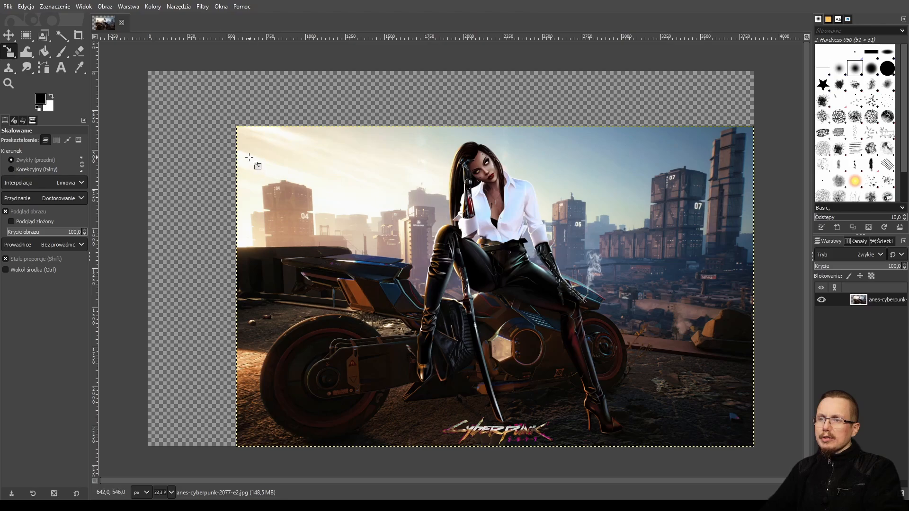
left_click_drag(237, 127, 157, 91)
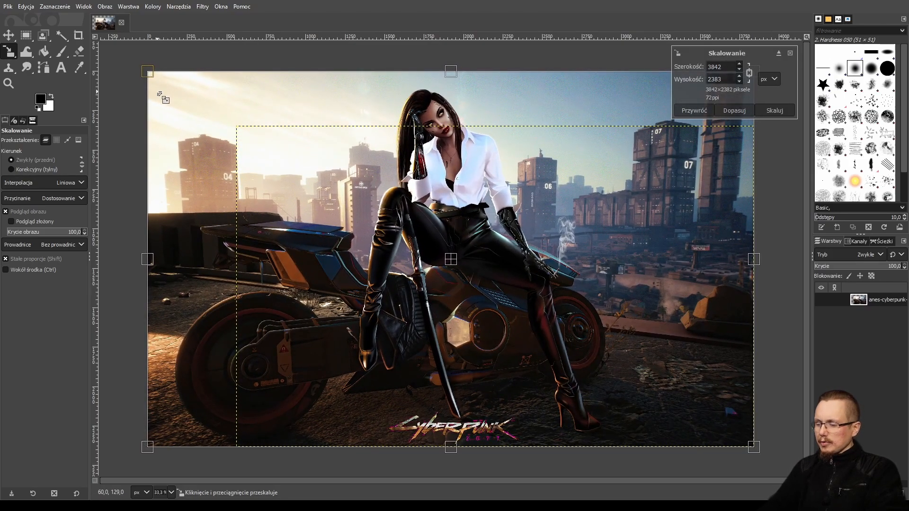
key("Return")
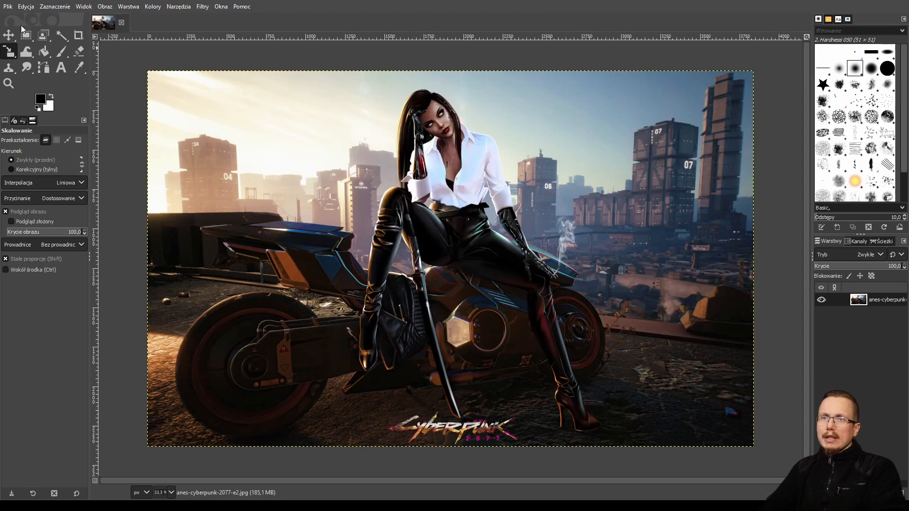
left_click(9, 9)
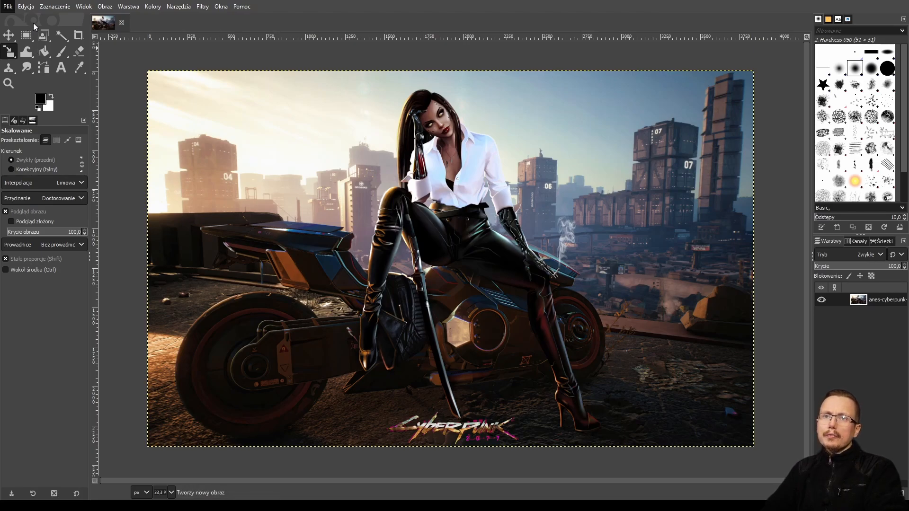
key("Escape")
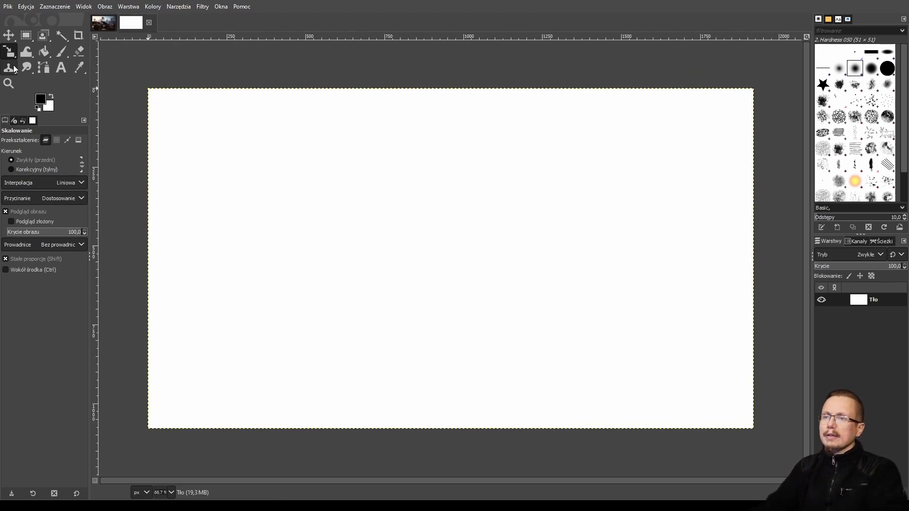
Switch to the cyberpunk image and copy its layer to the clipboard.
left_click(114, 24)
left_click(318, 262)
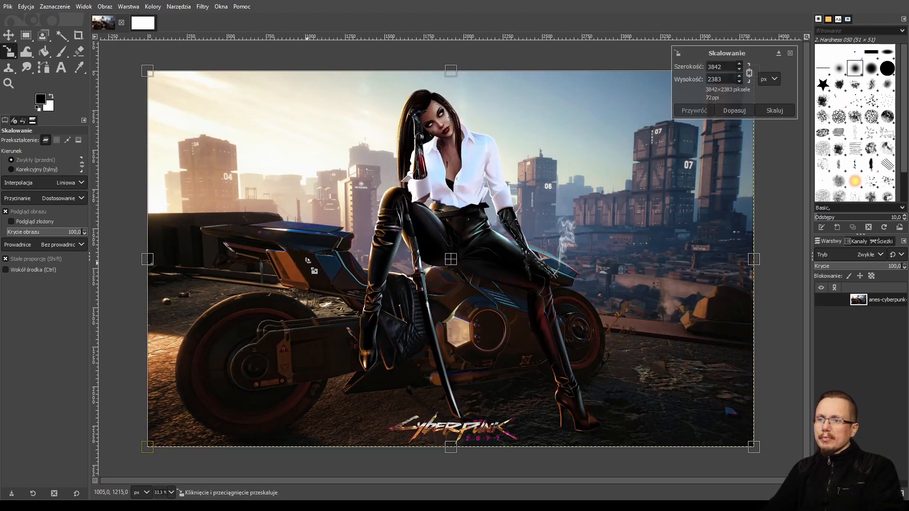
left_click(9, 34)
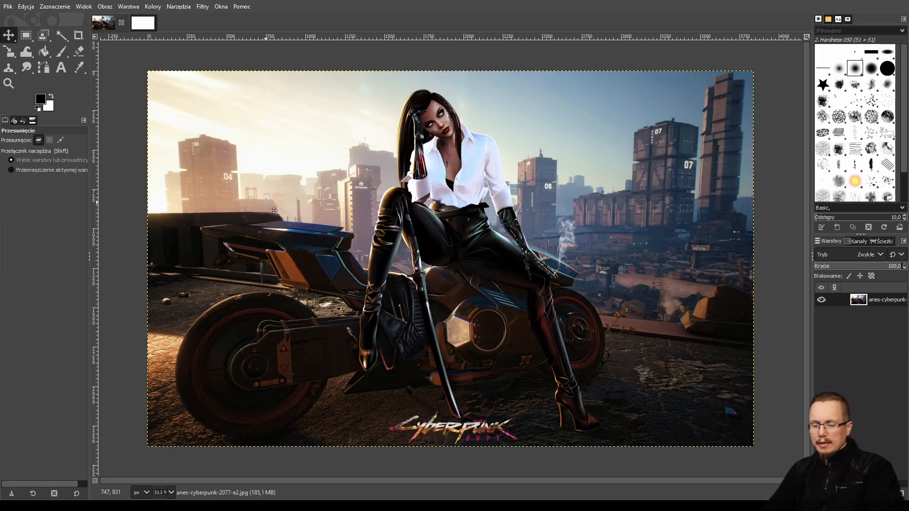
key("ctrl")
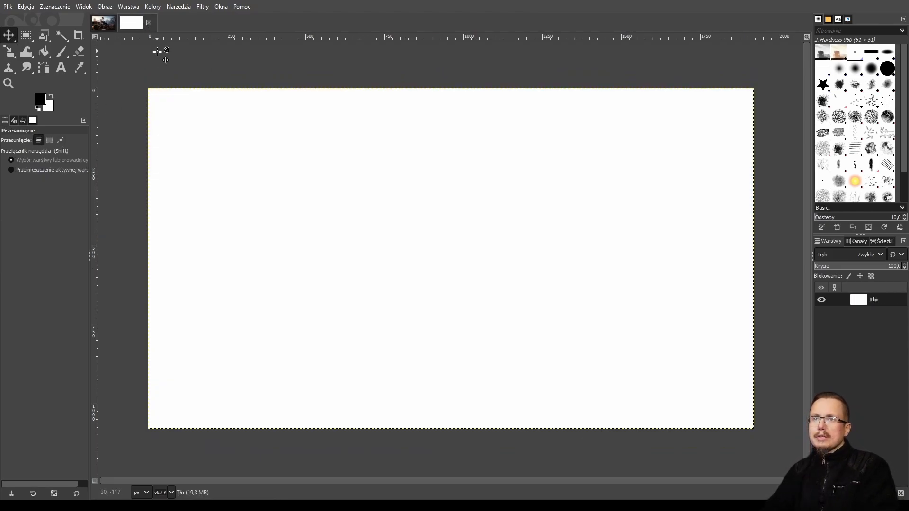
Paste the copied layer into the new blank image and scale it down to about 1465 × 909 px.
left_click(145, 23)
key("ctrl+v")
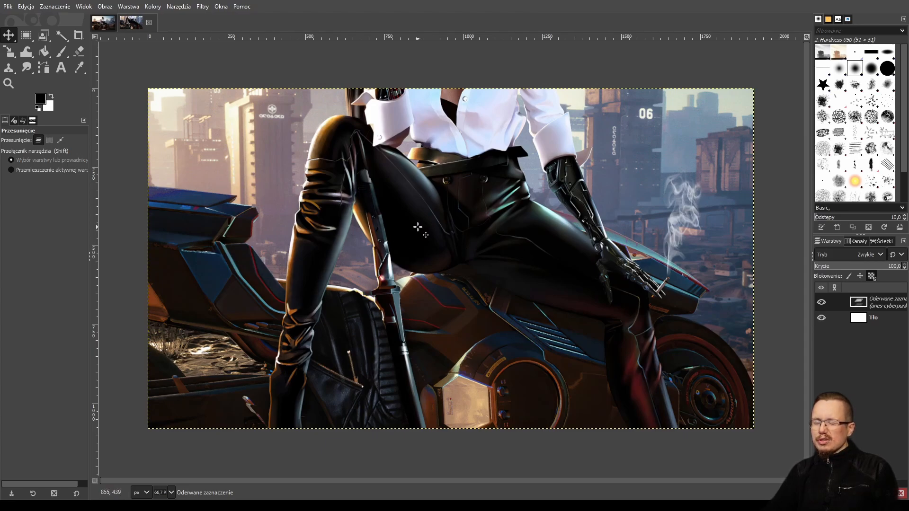
left_click(8, 51)
left_click_drag(156, 97, 582, 306)
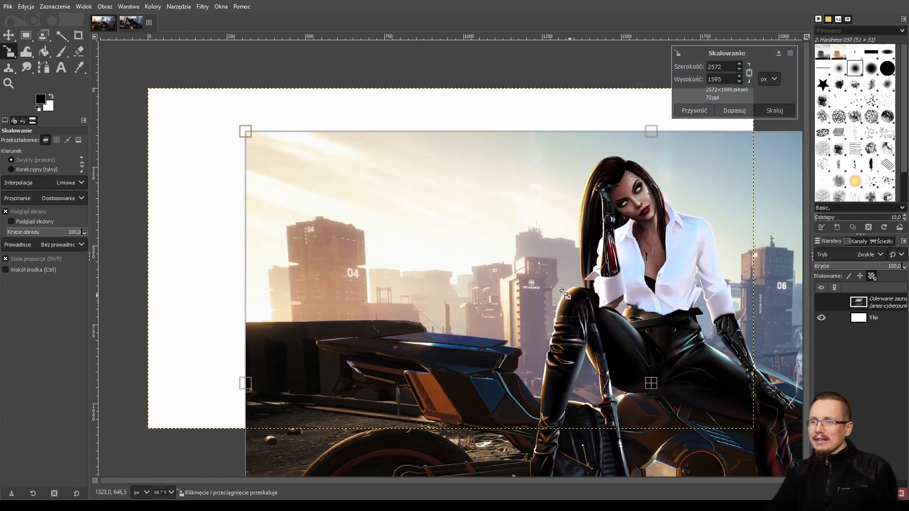
left_click_drag(260, 147, 625, 371)
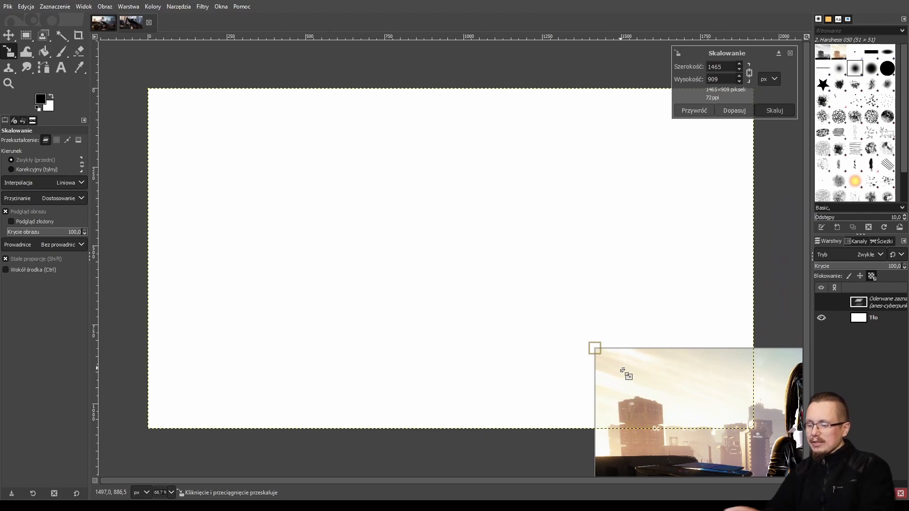
key("Return")
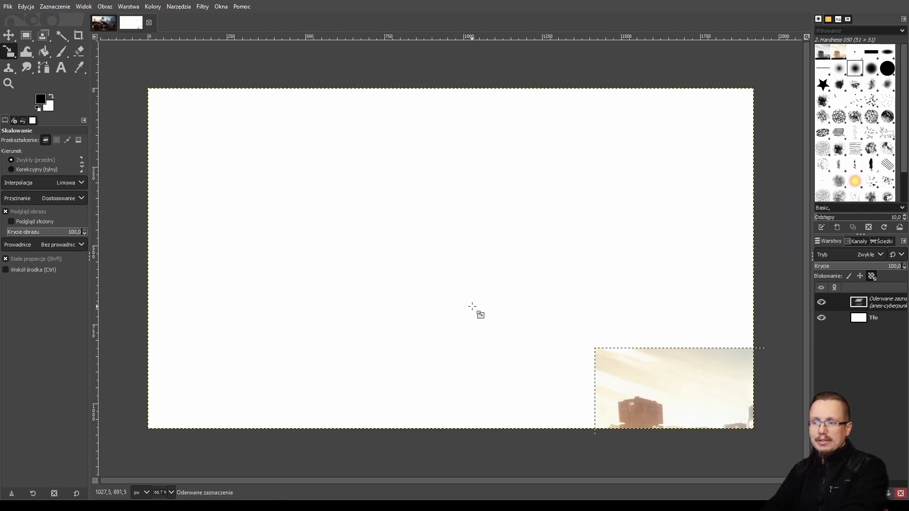
Move the pasted layer onto the canvas near its upper-left corner.
left_click(8, 35)
left_click_drag(766, 414, 341, 116)
Scale the pasted layer up to about 1744 × 1082 px with the Scale tool.
key("shift+s")
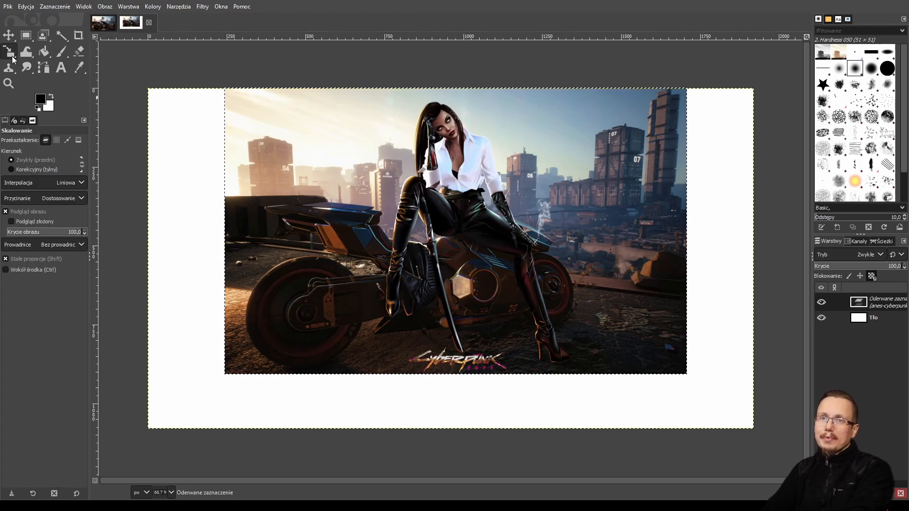
left_click(599, 349)
left_click_drag(599, 349, 678, 418)
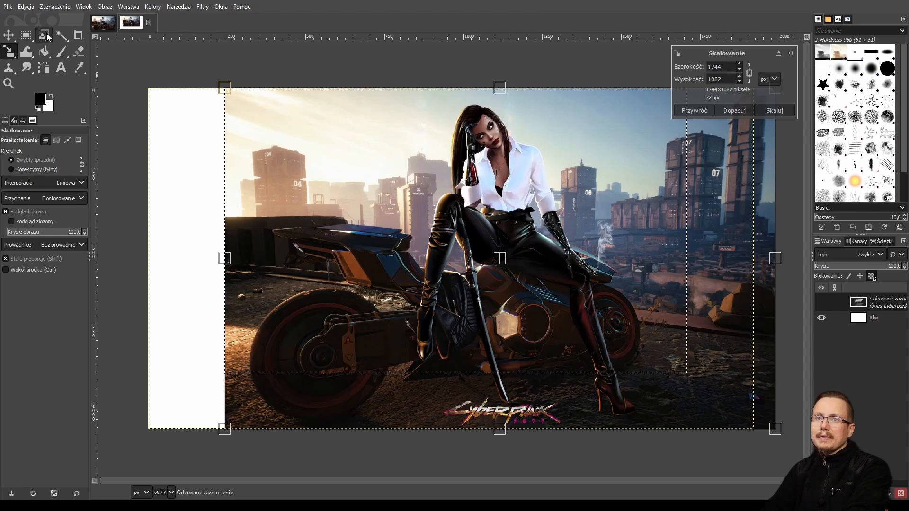
Move the scaled layer left so it sits roughly centered horizontally on the canvas.
left_click(14, 39)
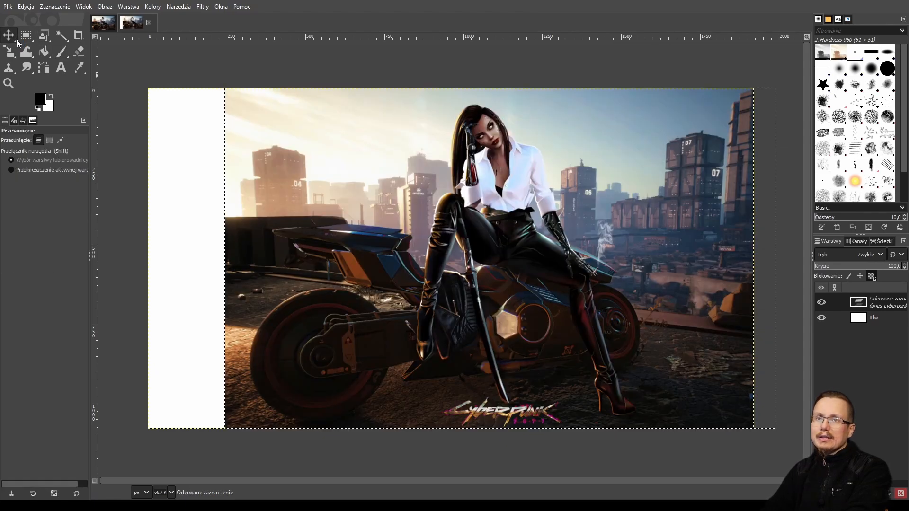
left_click_drag(427, 260, 372, 262)
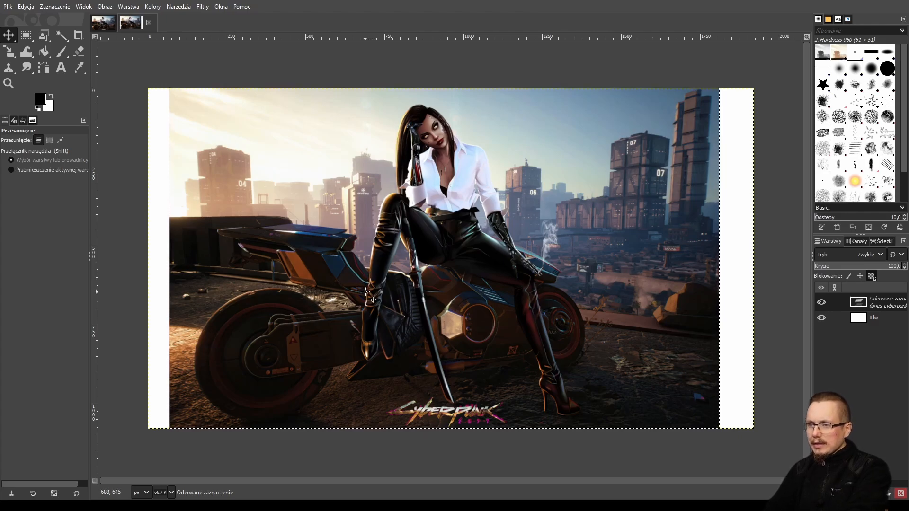
Try flipping the layer horizontally with the Flip tool and flip it back.
left_click(15, 55)
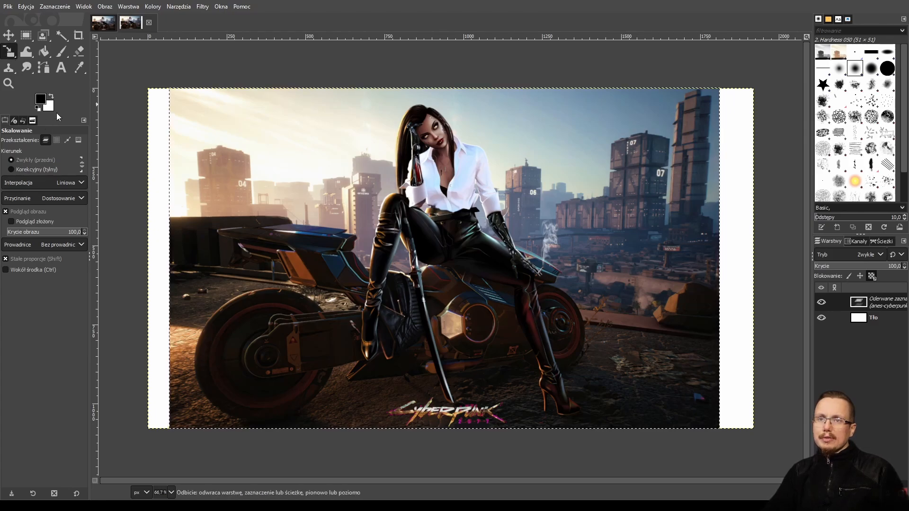
key("shift+f")
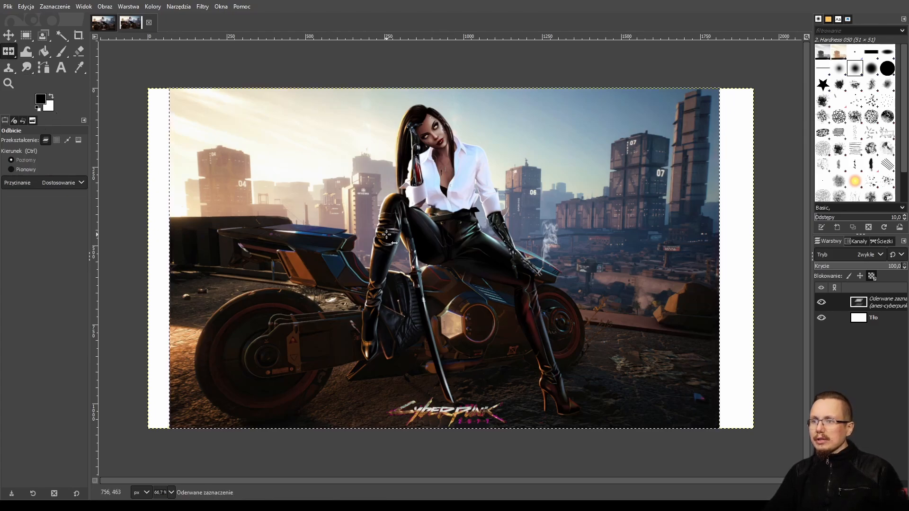
left_click(387, 235)
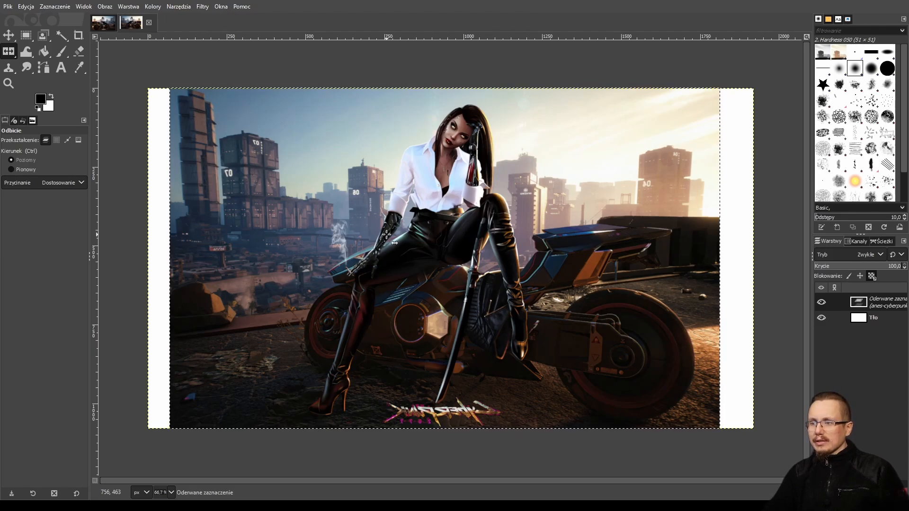
left_click(387, 235)
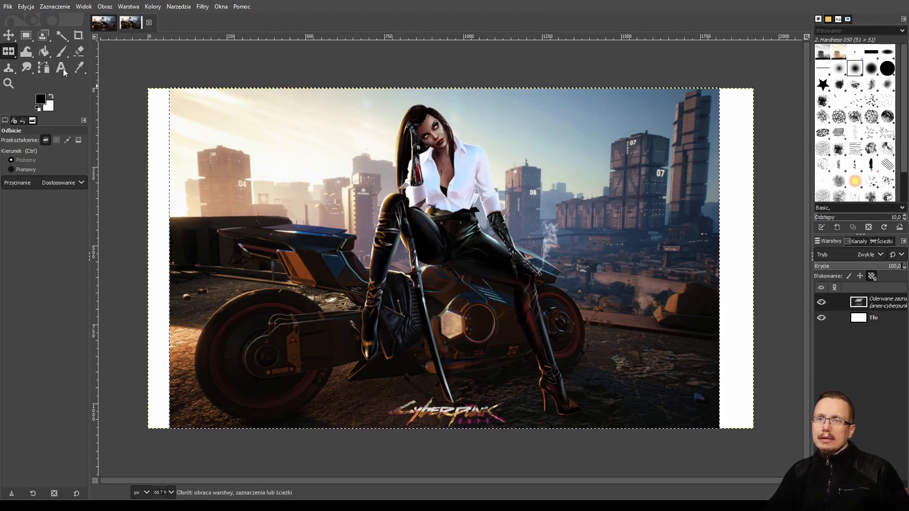
Try rotating the layer about 24.8° with the Rotate tool, then cancel the rotation.
key("shift+r")
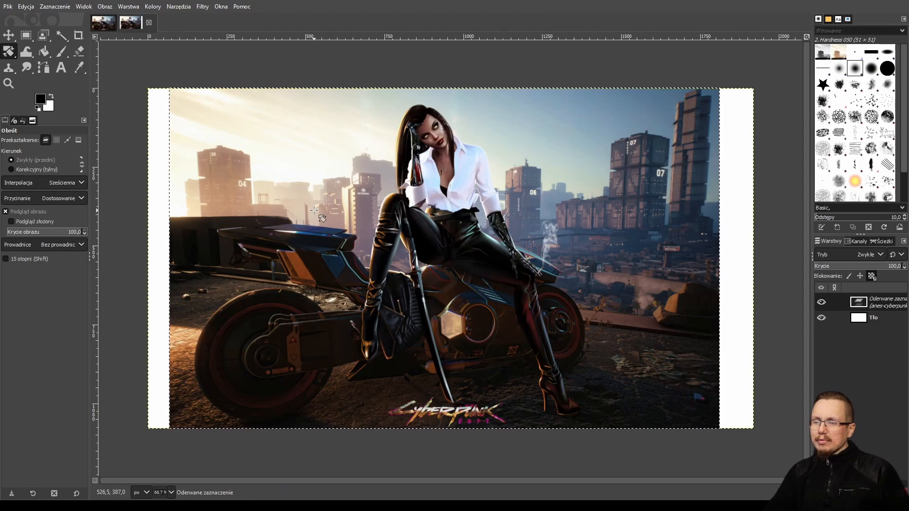
left_click(315, 210)
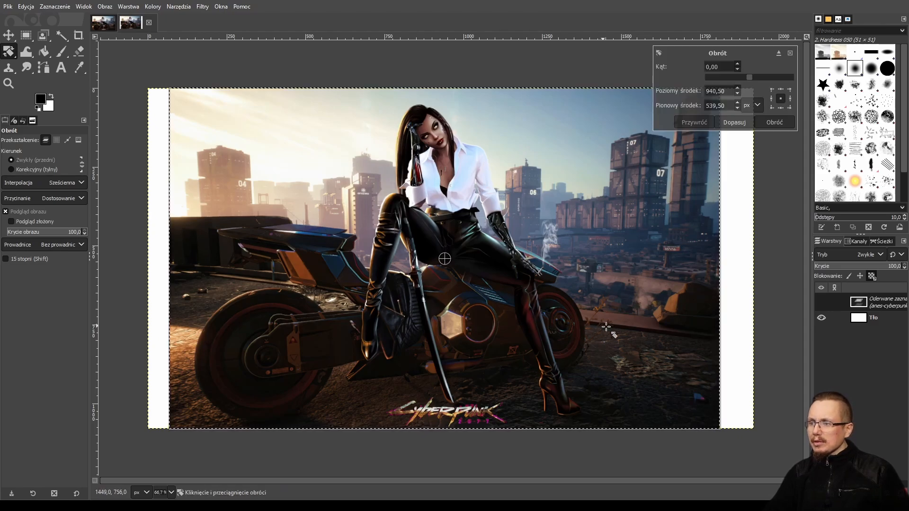
left_click_drag(707, 420, 519, 369)
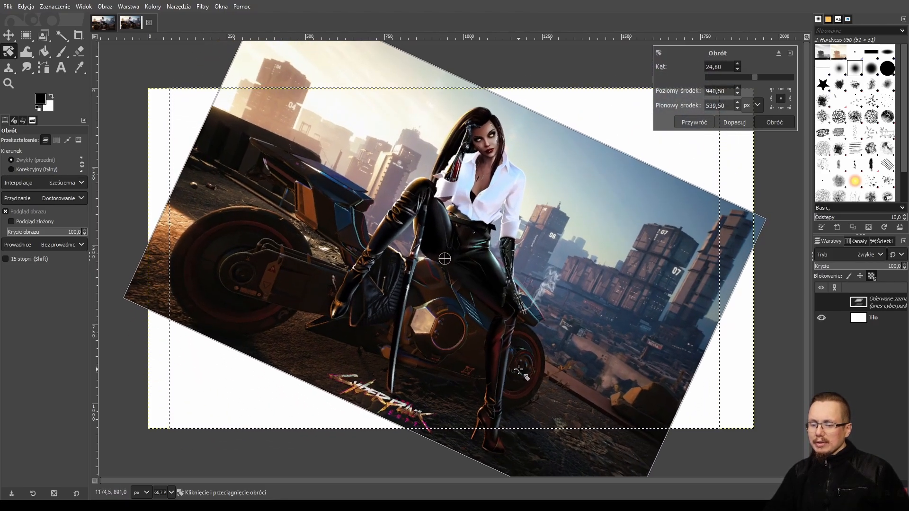
key("Escape")
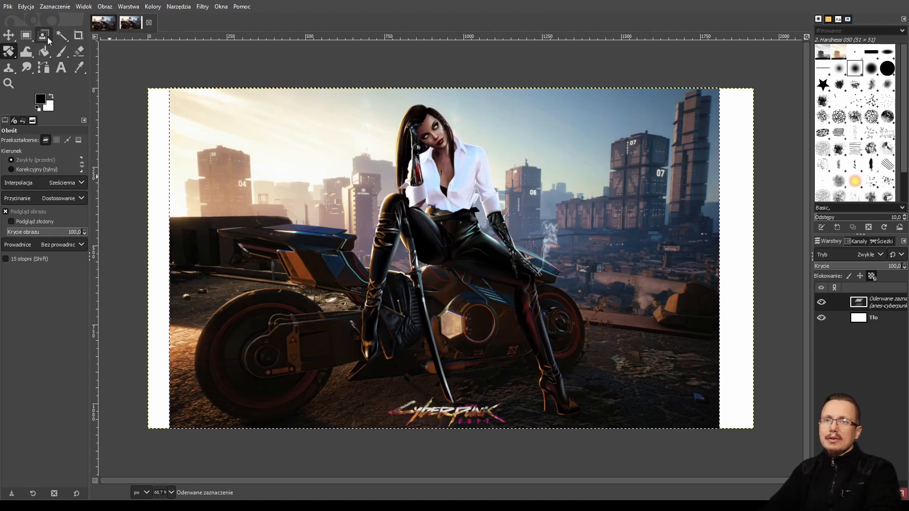
Nudge the floating selection slightly left with the Rectangle Select tool.
left_click(27, 37)
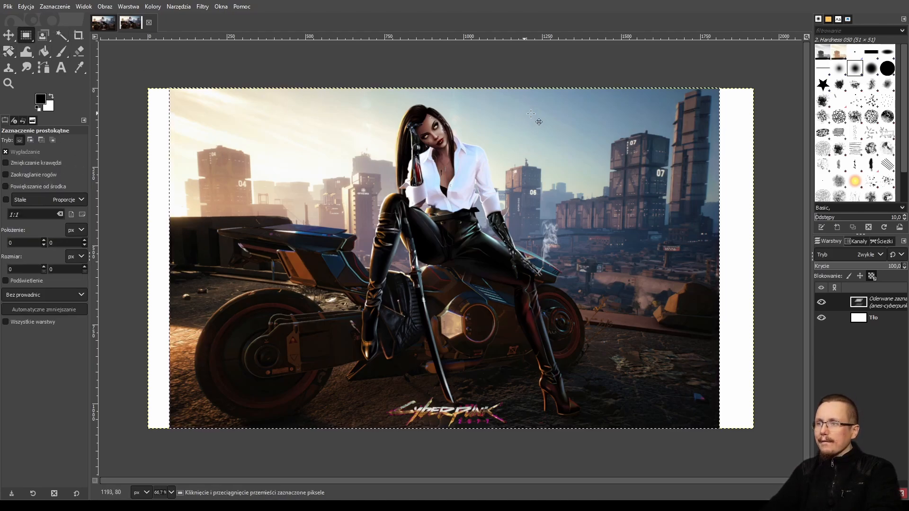
mouse_move(545, 109)
left_mouse_down()
mouse_move(660, 204)
mouse_move(517, 108)
mouse_move(542, 121)
left_mouse_up()
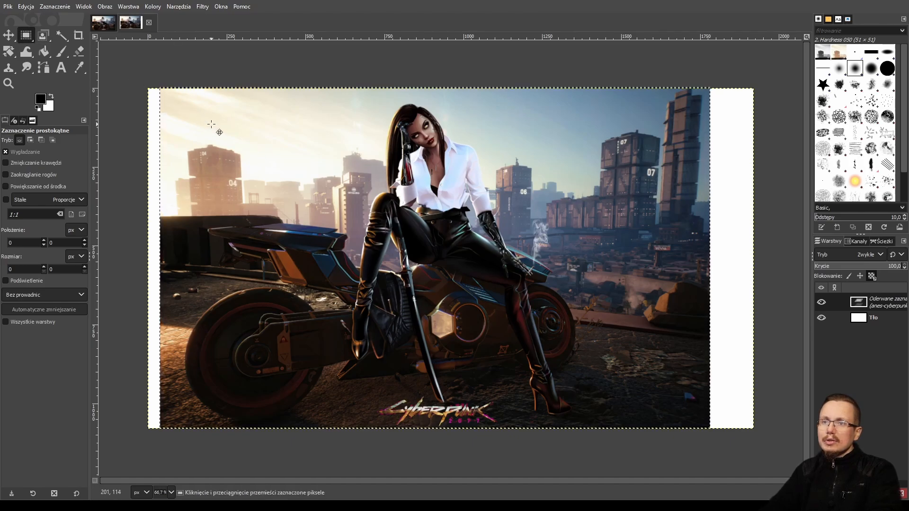
mouse_move(188, 106)
left_mouse_down()
mouse_move(247, 154)
mouse_move(186, 108)
left_mouse_up()
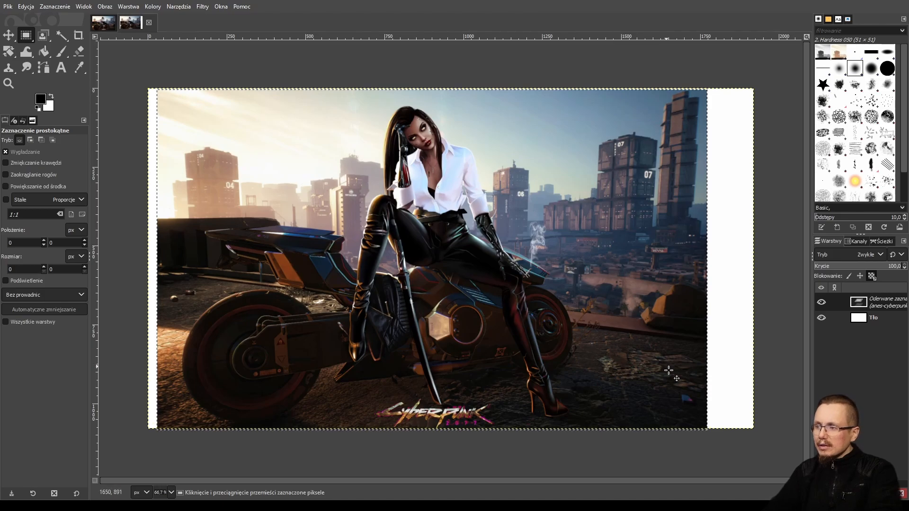
Try dragging the floating selection to the canvas's top-left corner and anchoring it, then undo.
left_click_drag(700, 426, 196, 129)
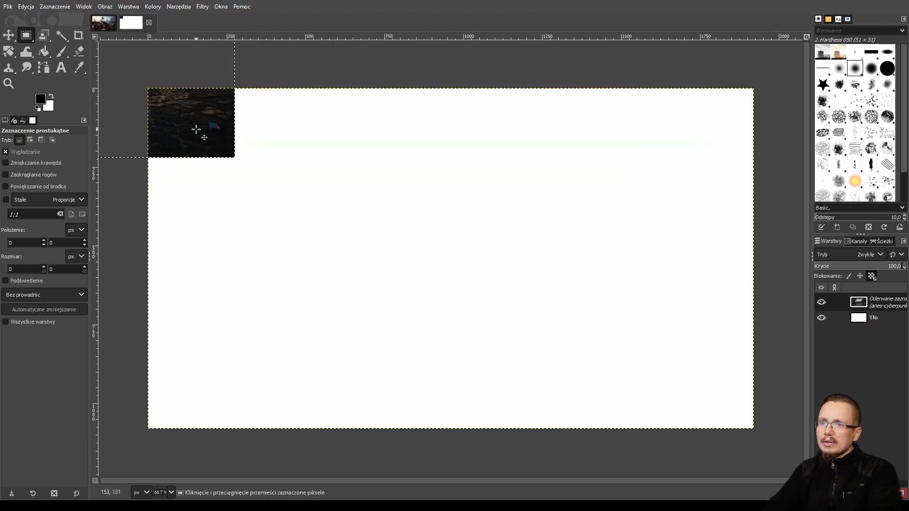
key("ctrl")
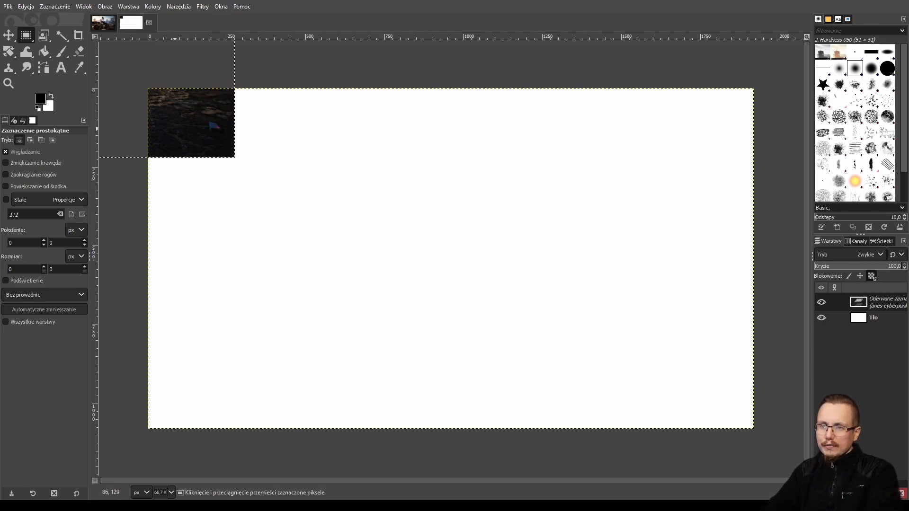
key("ctrl")
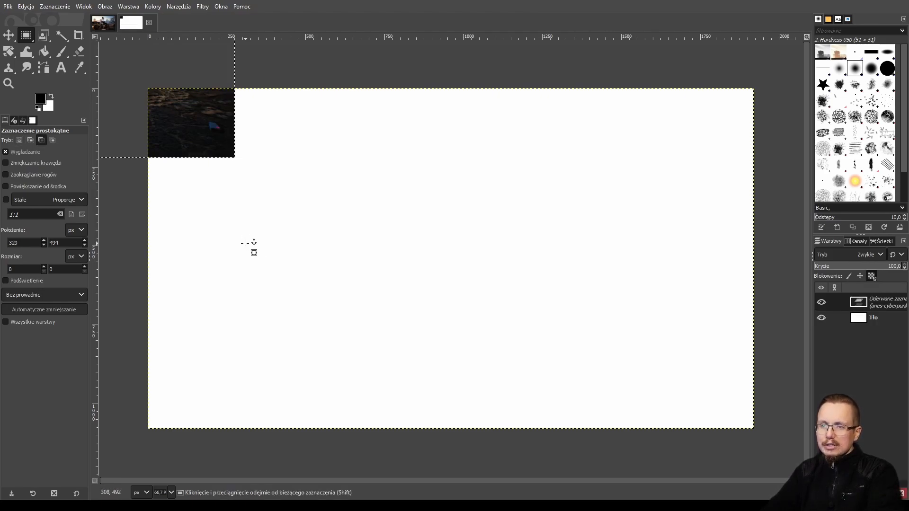
left_click(136, 237)
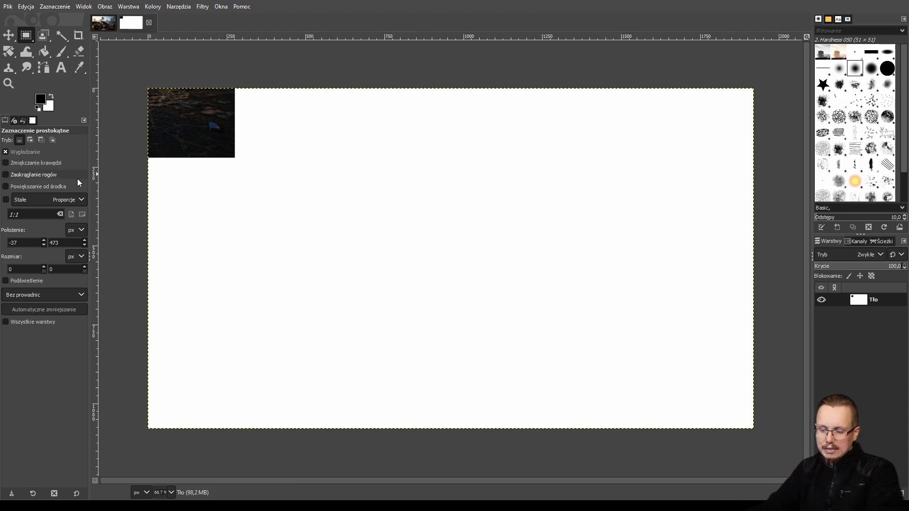
key("ctrl+v")
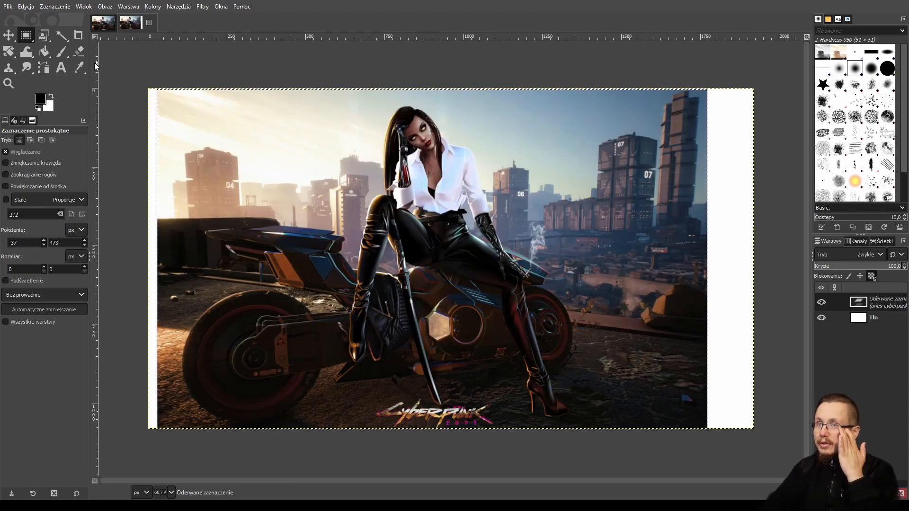
Anchor the floating selection onto the background layer.
left_click(142, 77)
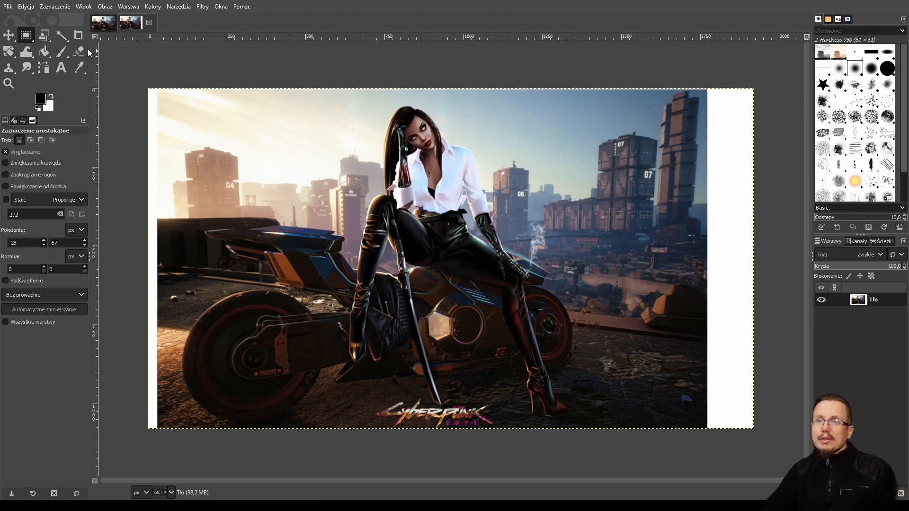
Select a sky area above the biker with the Fuzzy Select tool and delete it.
left_click(43, 35)
left_click(61, 35)
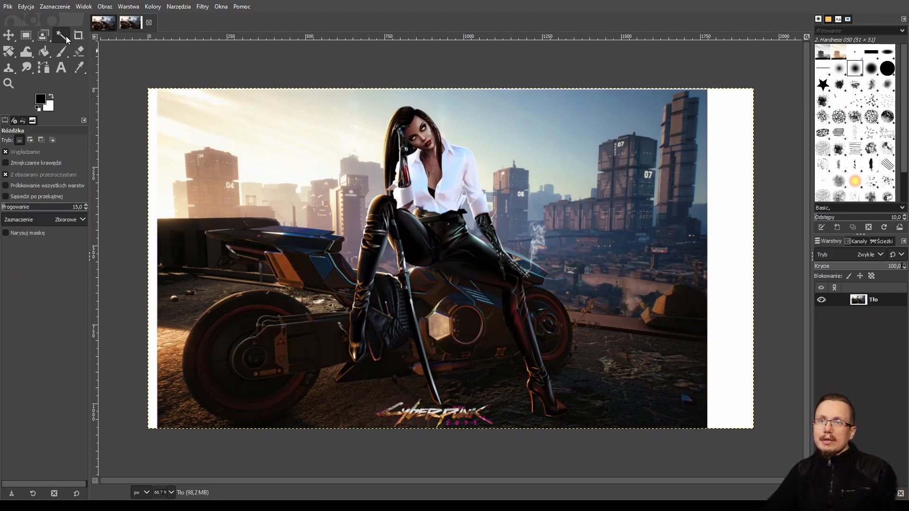
left_click(533, 128)
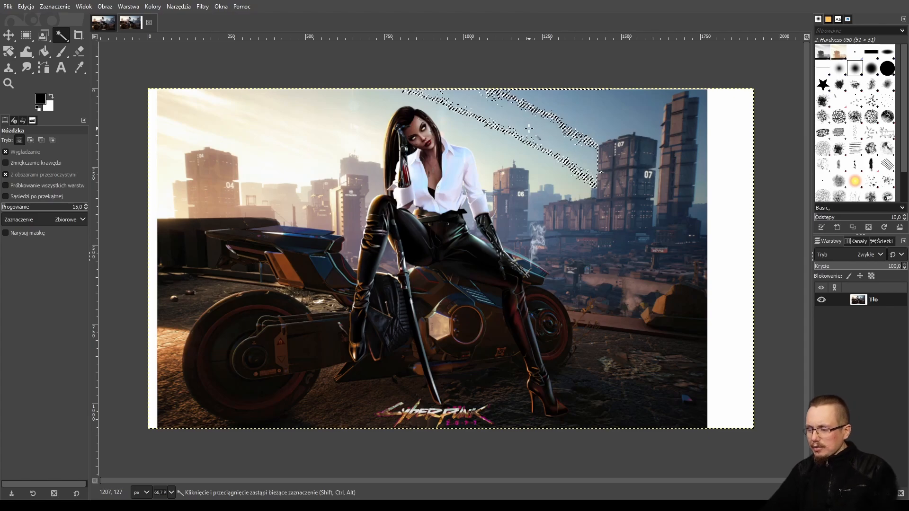
key("Delete")
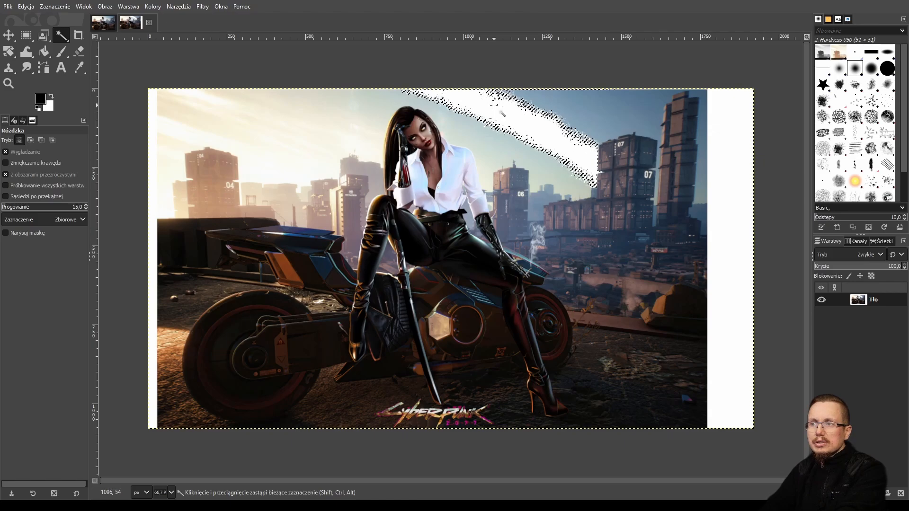
Select the left sky area as well and toggle the background layer's visibility off and on.
left_click(247, 161, "shift")
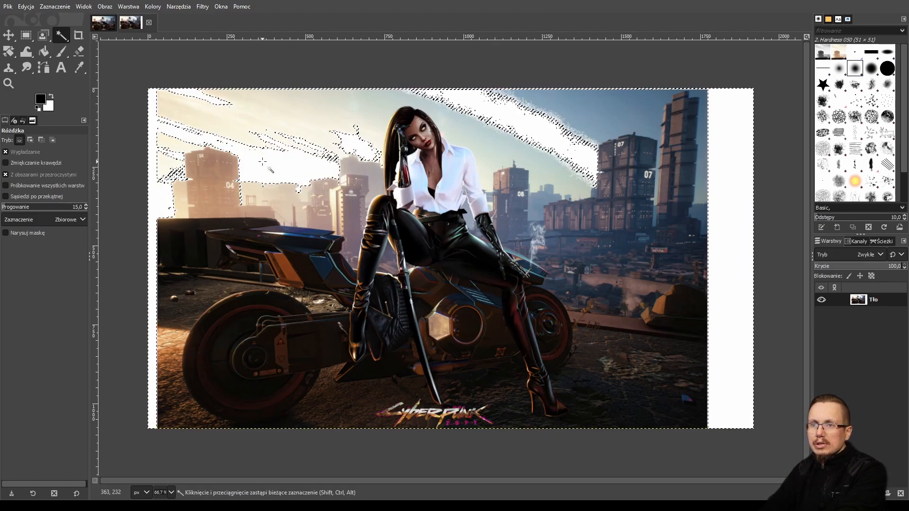
left_click(821, 302)
left_click(820, 300)
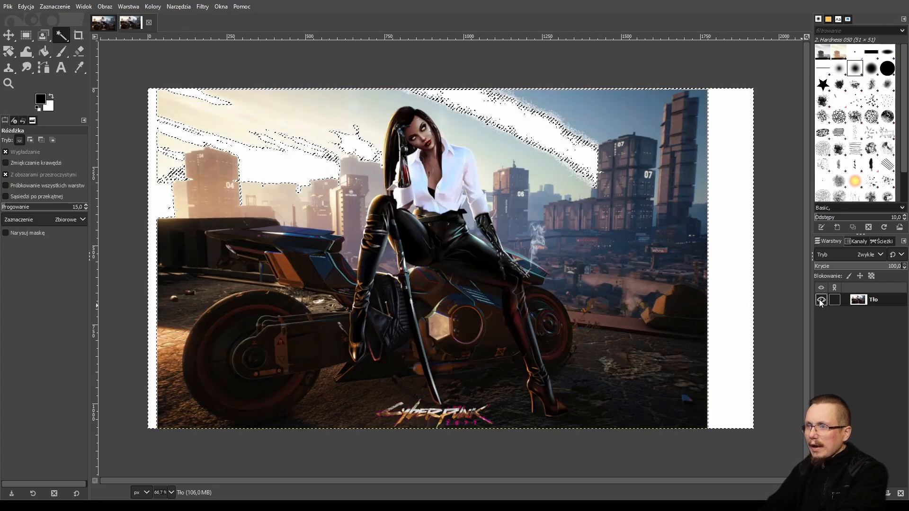
left_click(822, 302)
left_click(822, 302)
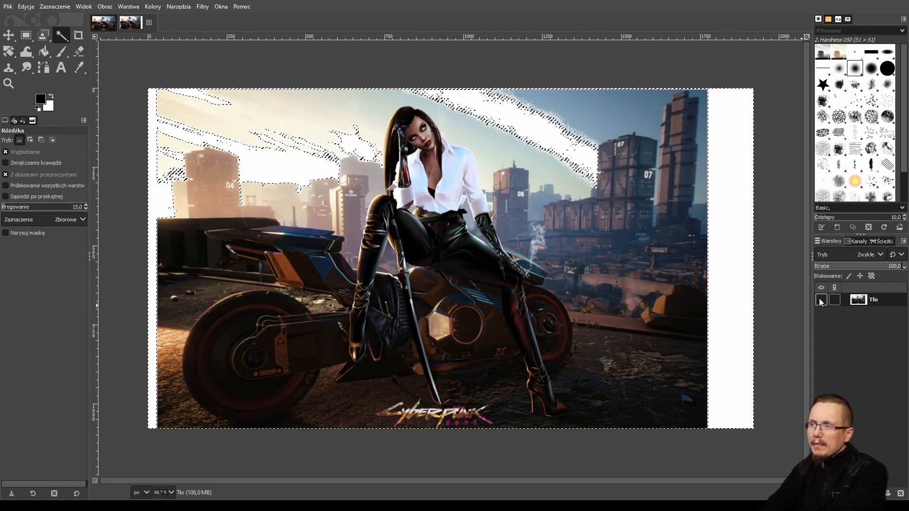
left_click(822, 301)
left_click(822, 301)
left_click(821, 301)
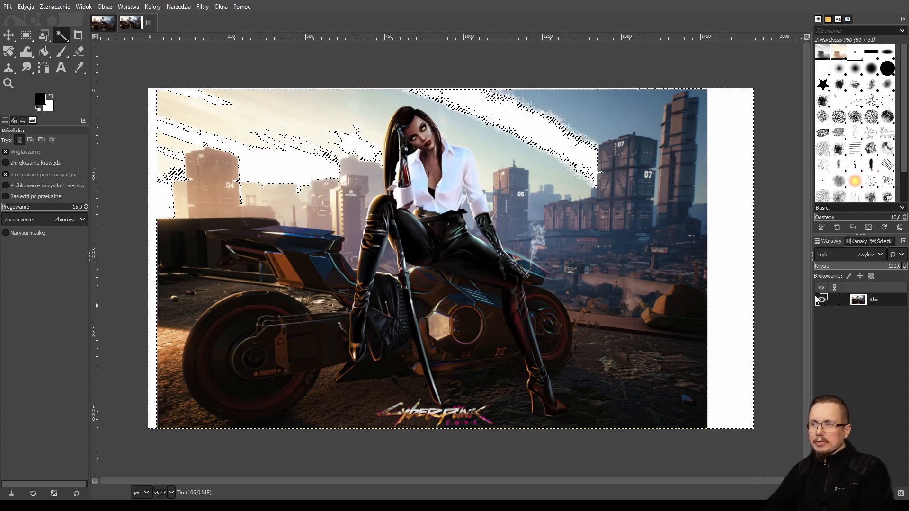
Undo the last deletion and selection, then try fuzzy-selecting around the white border.
key("ctrl+z")
key("ctrl+z")
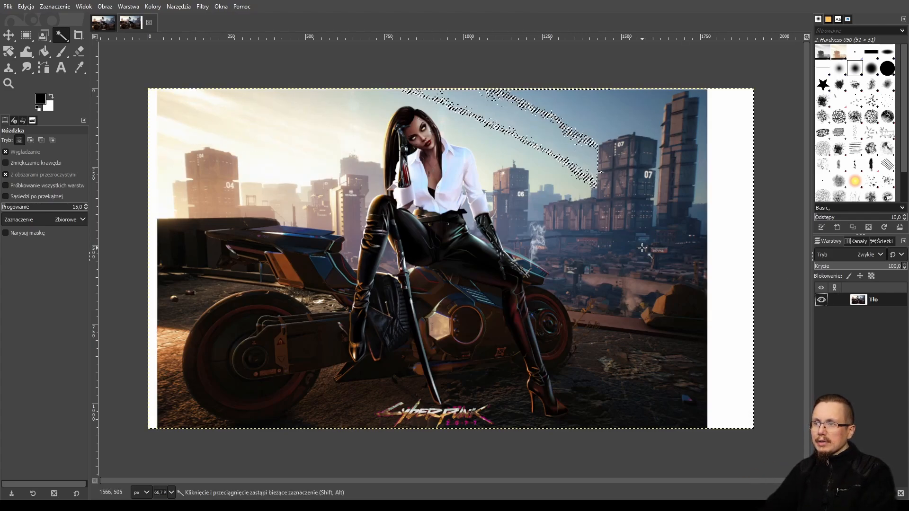
left_click(697, 69)
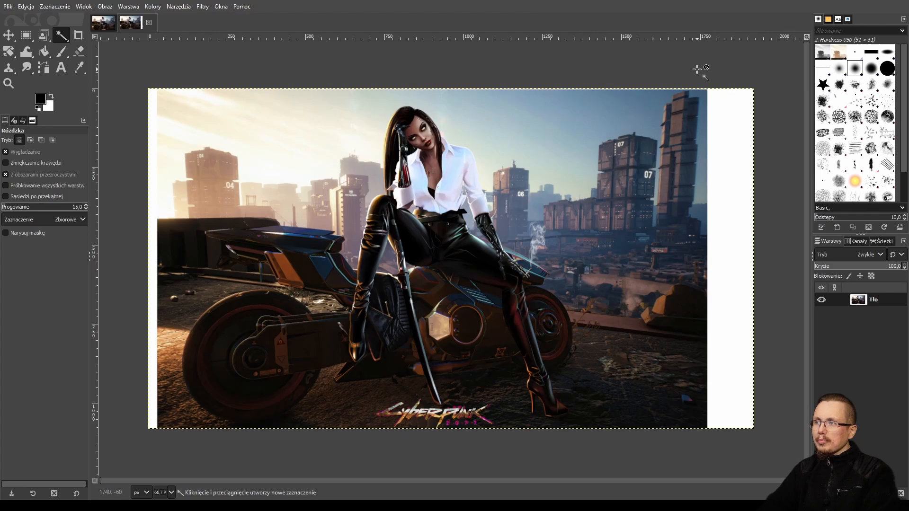
left_click(741, 154)
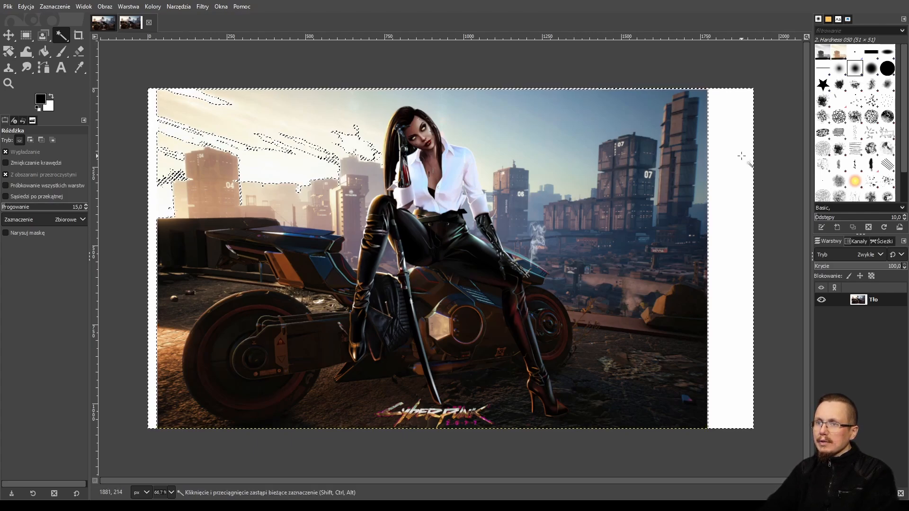
left_click(706, 73)
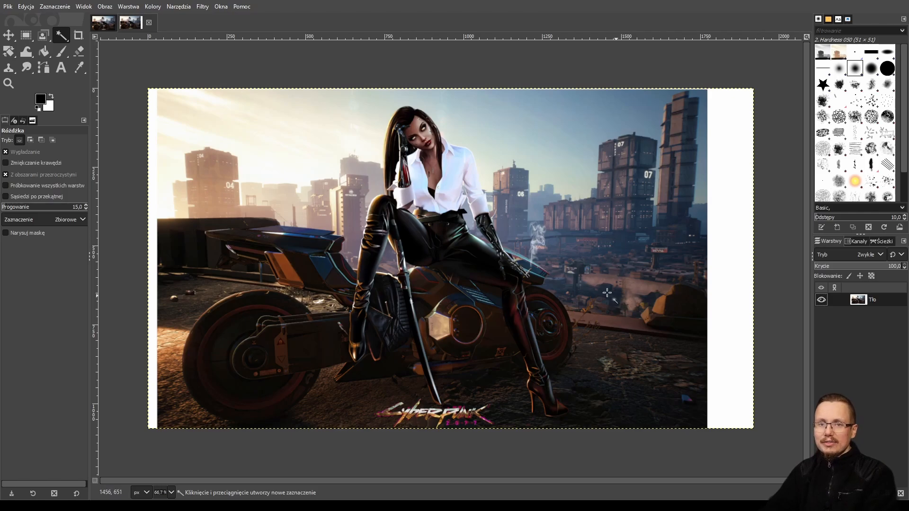
Fuzzy-select the upper sky streak and the left sky with the white border, deleting each to transparency.
left_click(561, 136)
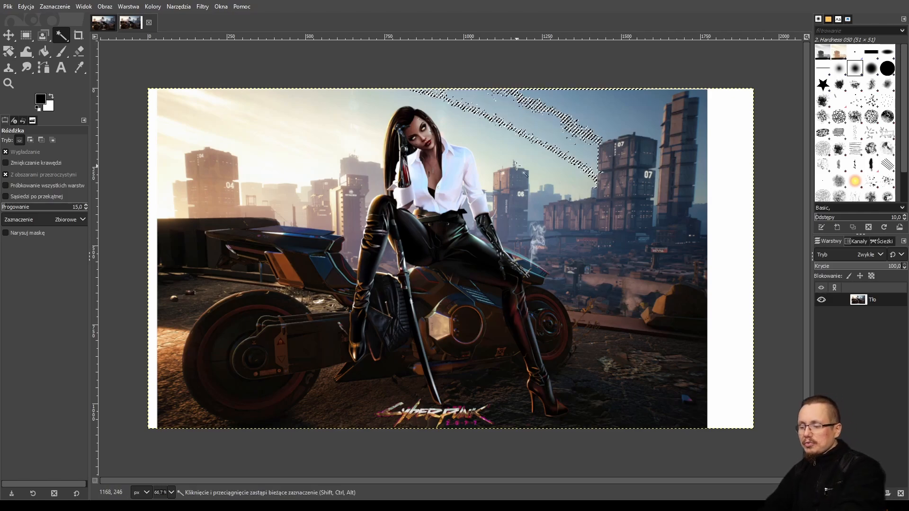
key("Delete")
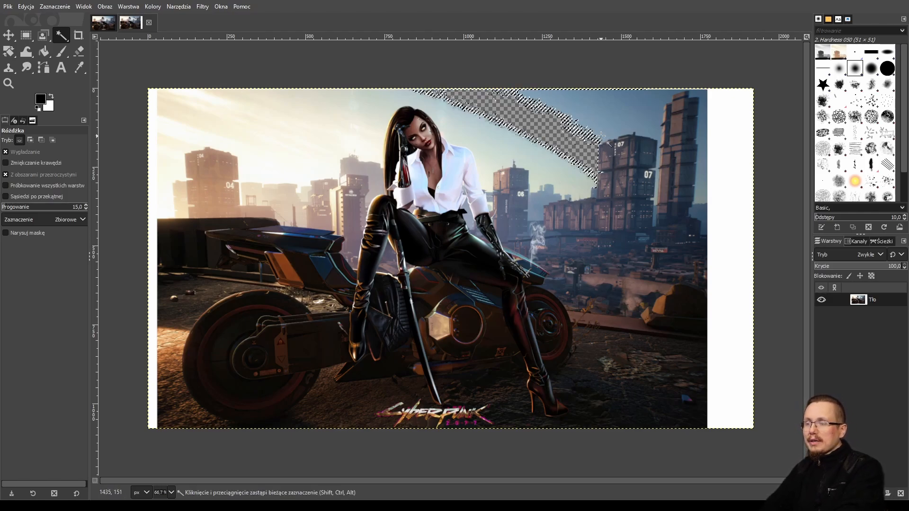
left_click(294, 166)
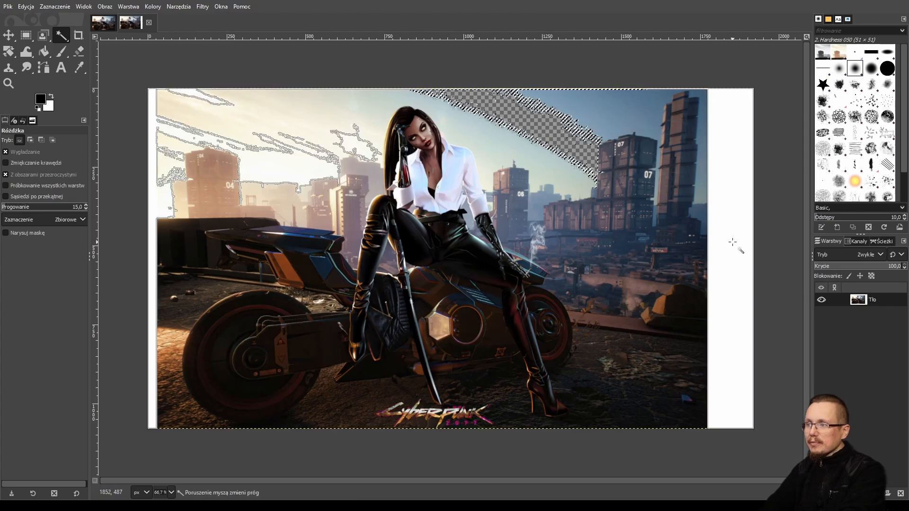
key("Delete")
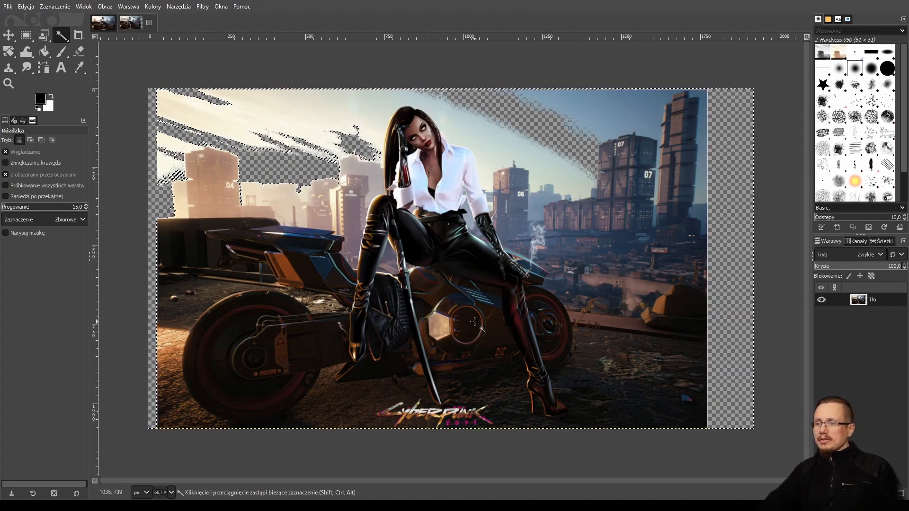
Fuzzy-select the woman's shirt and the motorbike area and delete them.
left_click(423, 128)
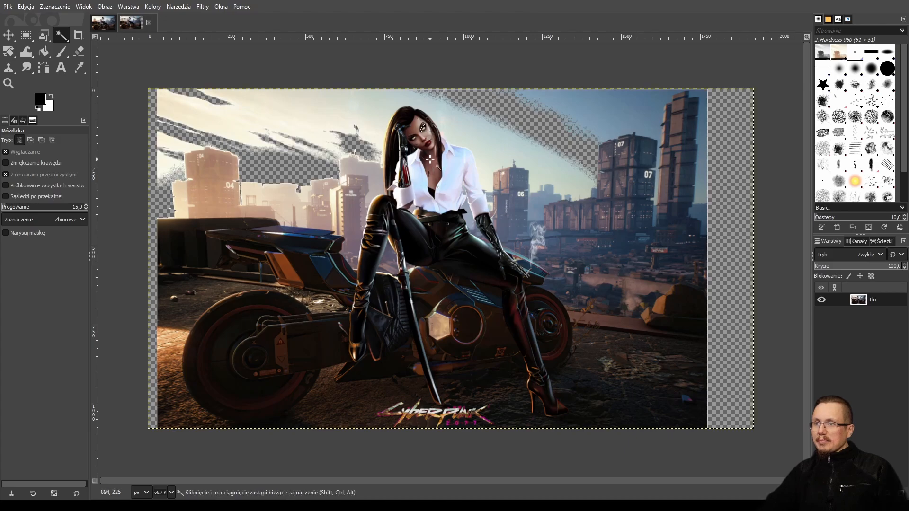
left_click(428, 141)
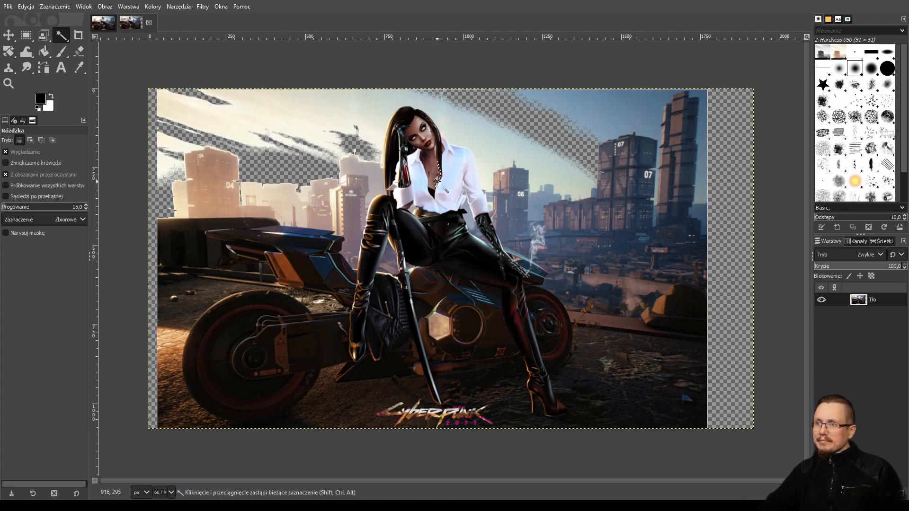
left_click(448, 189)
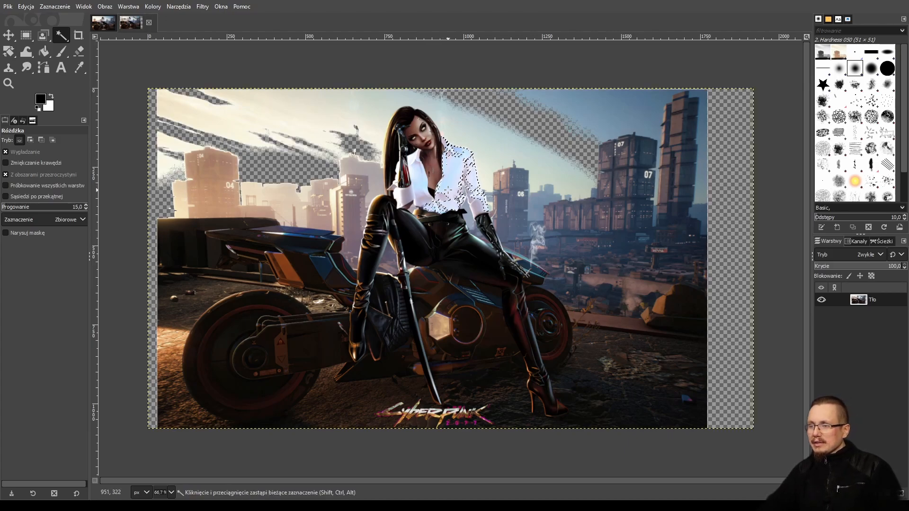
key("Delete")
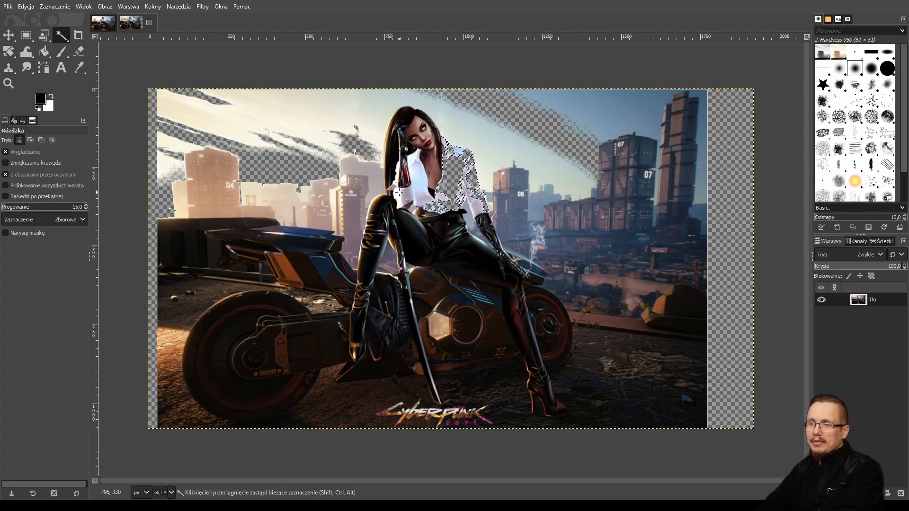
left_click(386, 222)
key("Delete")
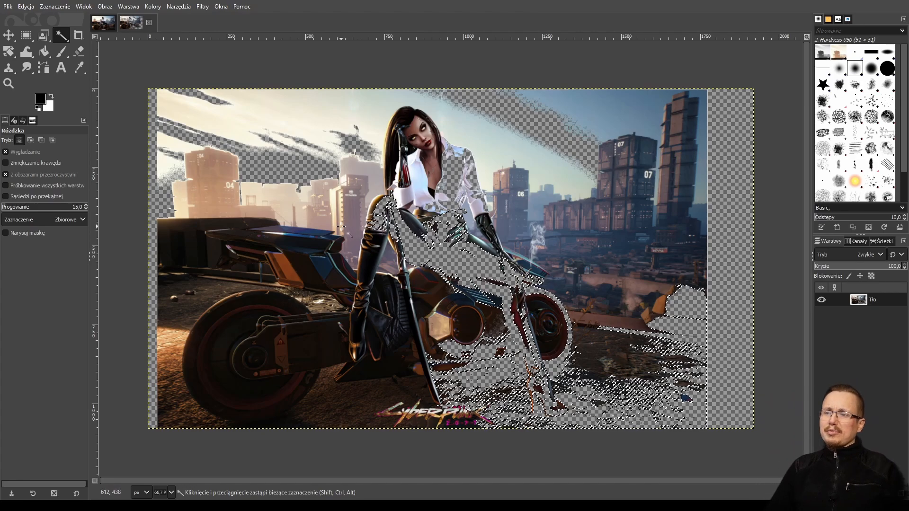
Undo all the deletions and remove the selection.
key("ctrl")
key("ctrl+z")
key("ctrl+z")
key("ctrl+z")
key("ctrl+z")
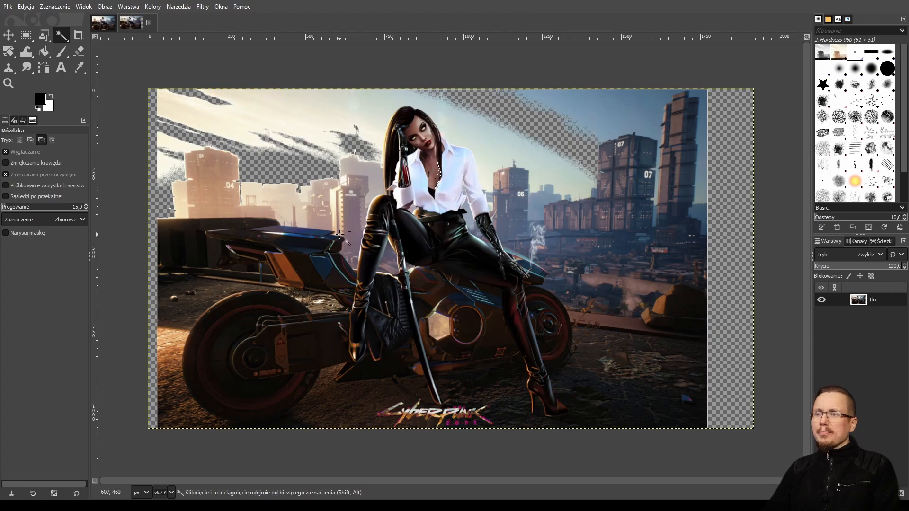
key("ctrl+z")
key("ctrl+z")
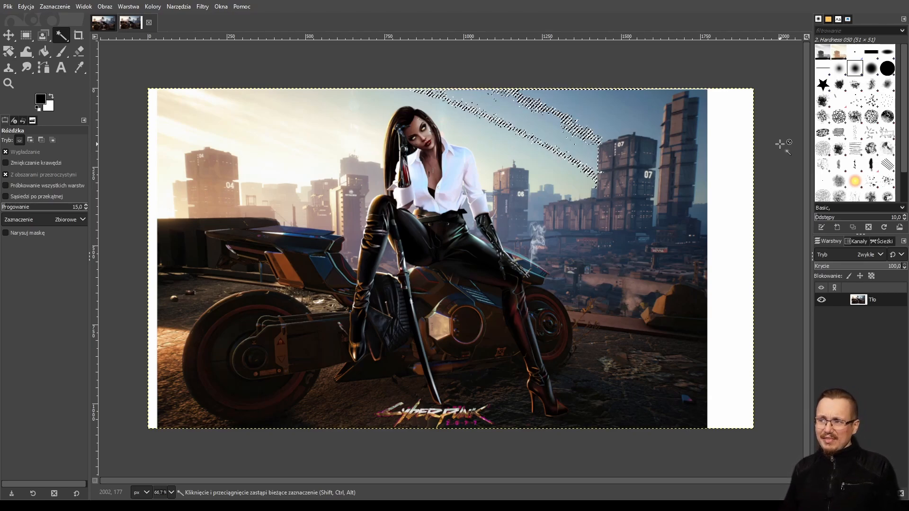
key("ctrl+shift+a")
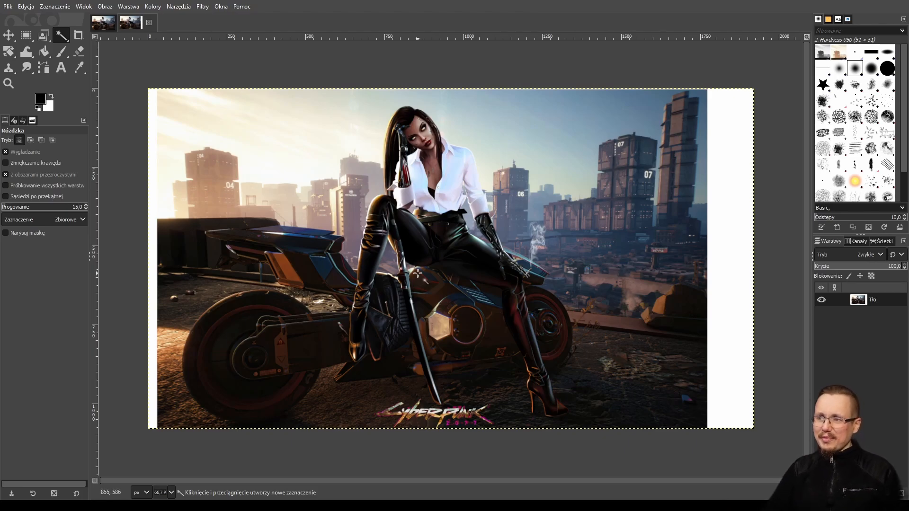
Scale the layer to 1926 × 1083 px with the Scale tool.
left_click(8, 51)
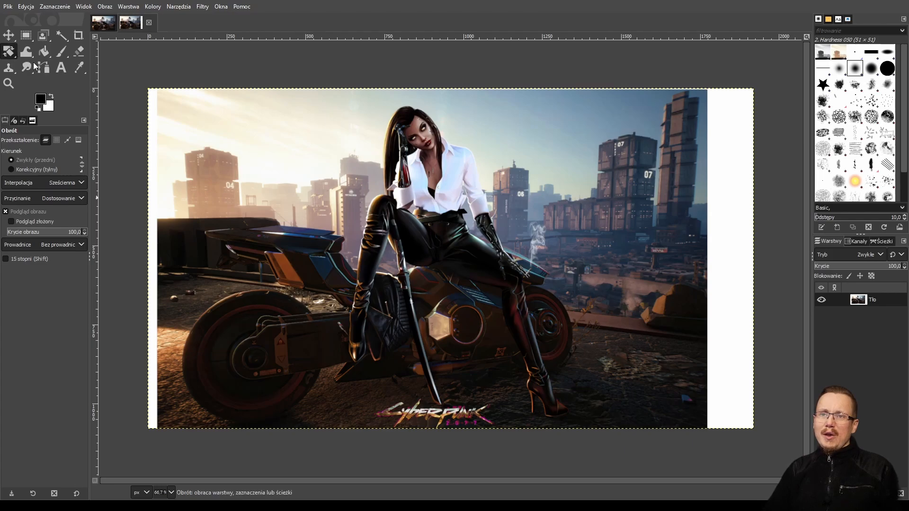
key("shift+s")
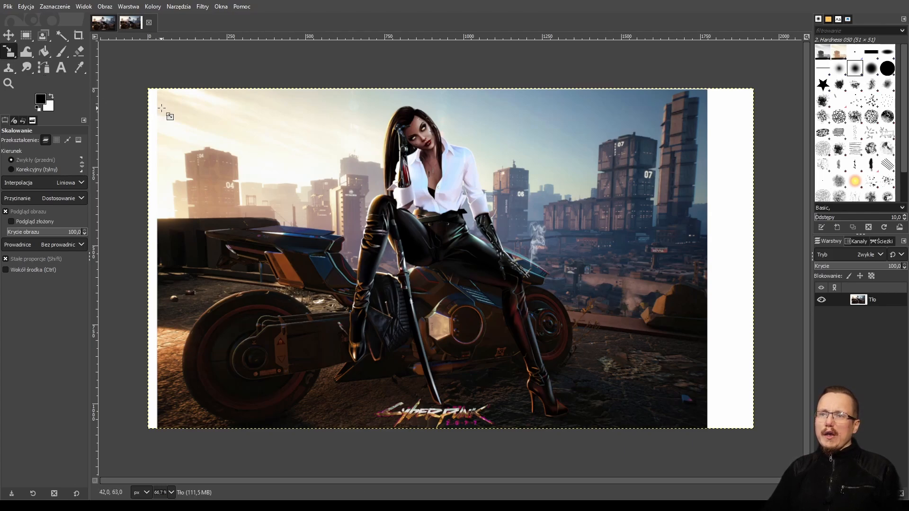
left_click_drag(174, 116, 181, 140)
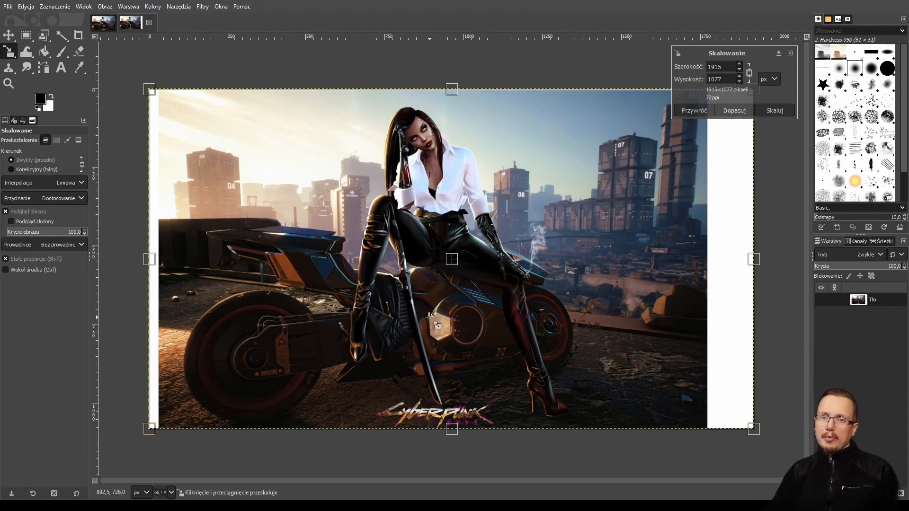
left_click_drag(370, 203, 368, 201)
left_click_drag(313, 73, 311, 72)
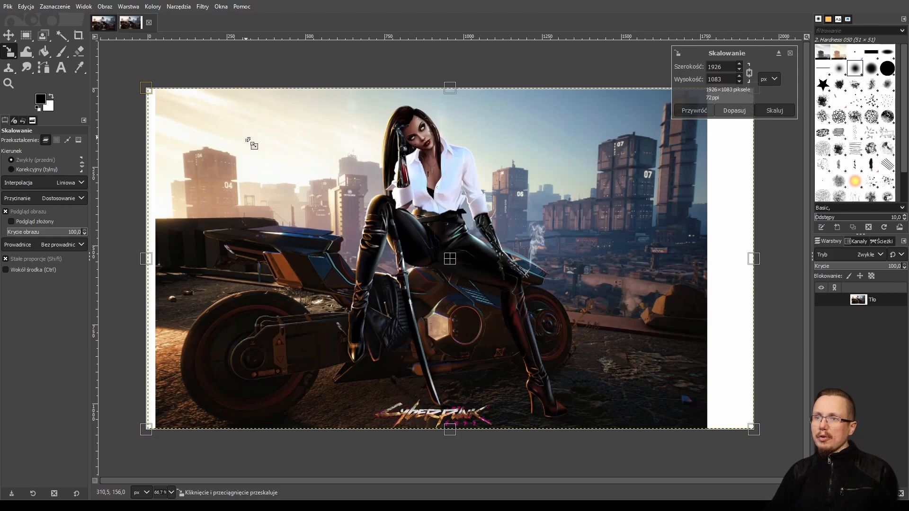
key("Return")
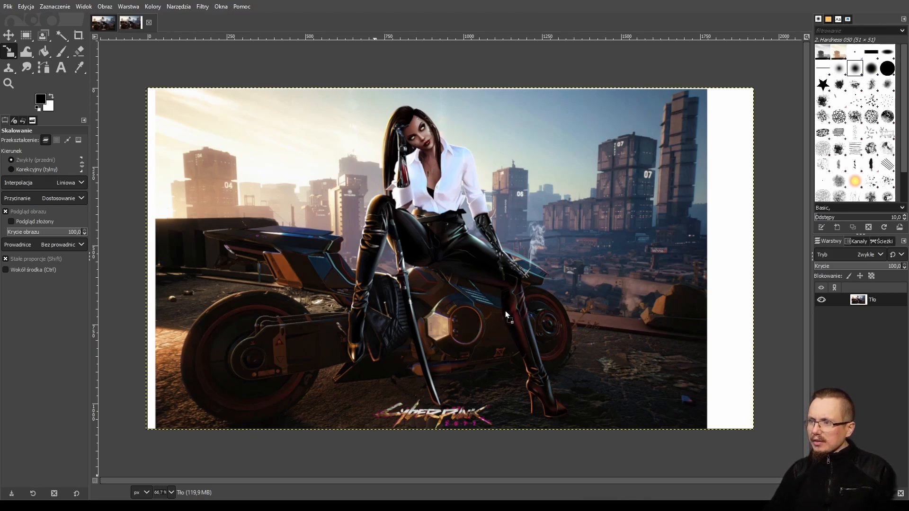
Try scaling the Apple logo layer down to 367 × 451 px below the canvas, then undo it.
left_click_drag(506, 311, 505, 310)
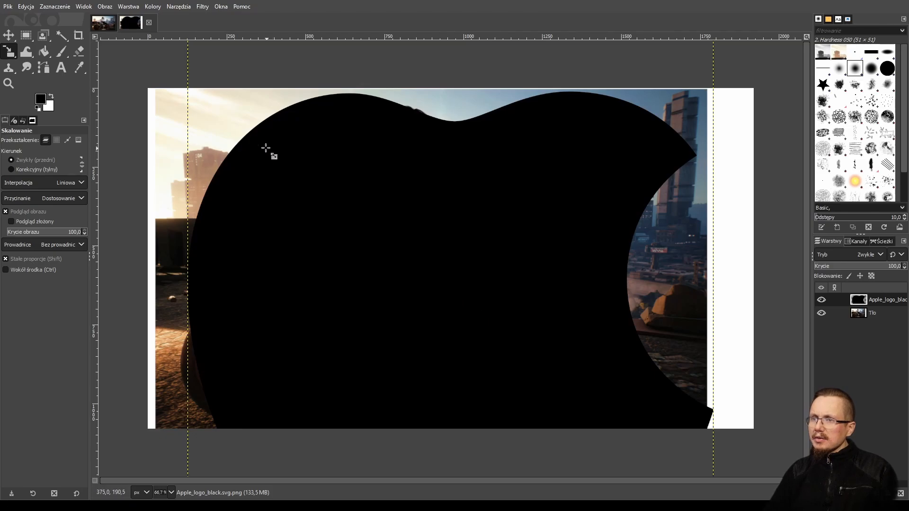
left_click(260, 143)
left_click_drag(254, 138, 642, 471)
left_click_drag(529, 370, 605, 427)
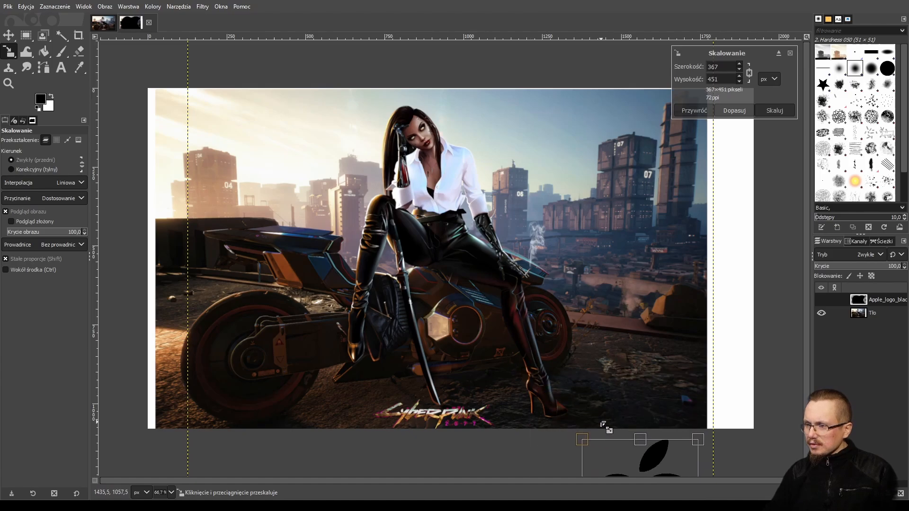
left_click(6, 40)
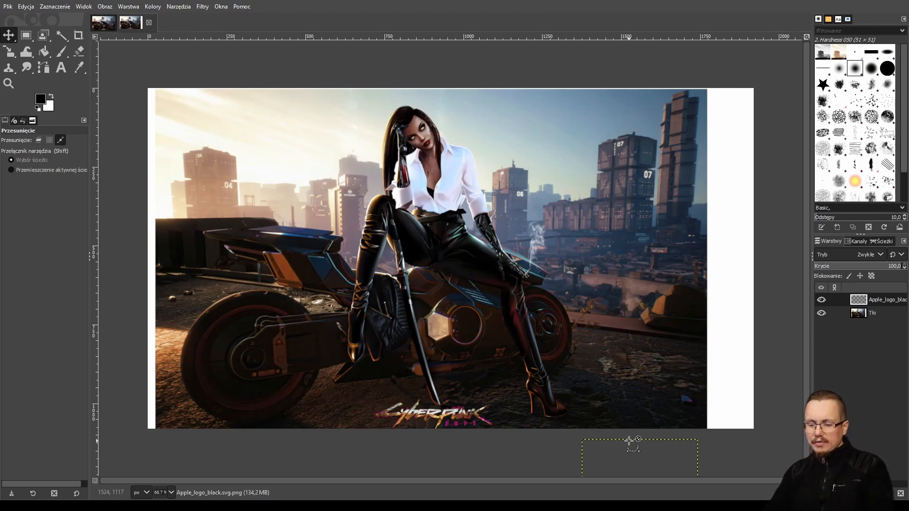
key("ctrl+z")
Scale the Apple logo layer to 831 × 1021 px and move it over the image's right half.
left_click(9, 51)
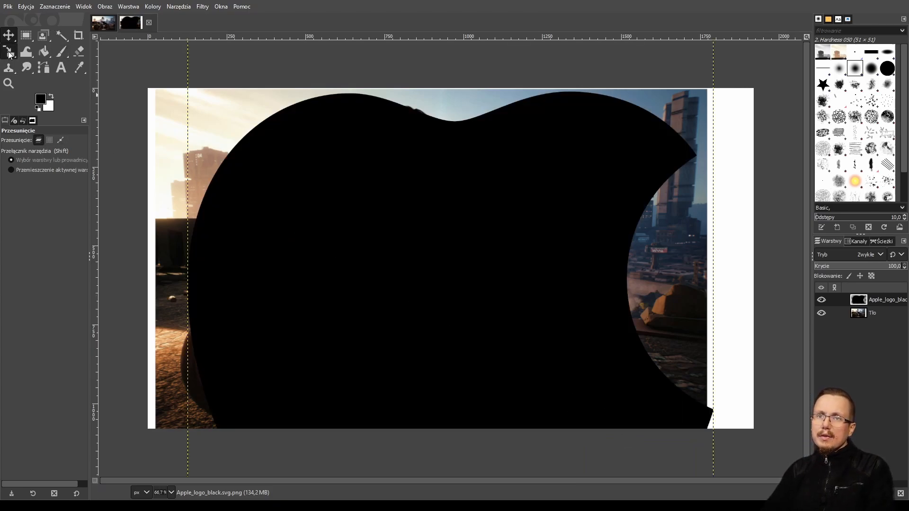
left_click_drag(670, 377, 292, 171)
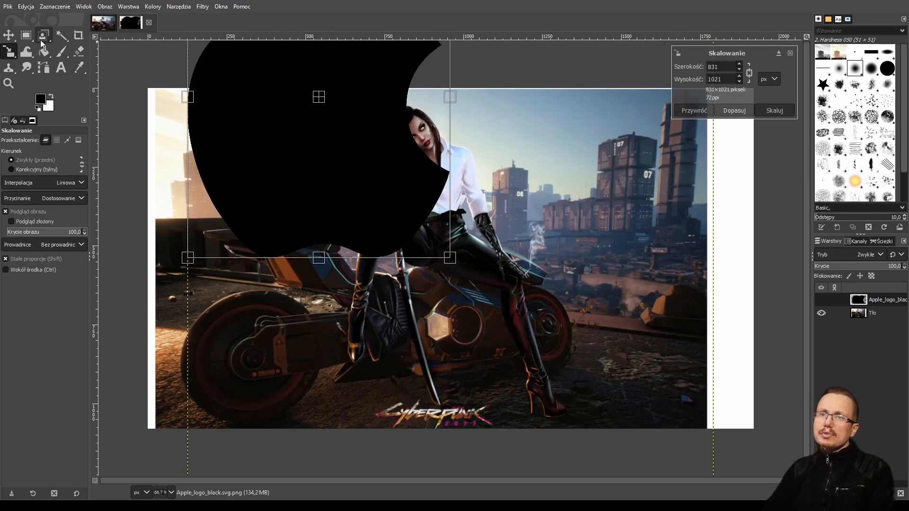
left_click(9, 35)
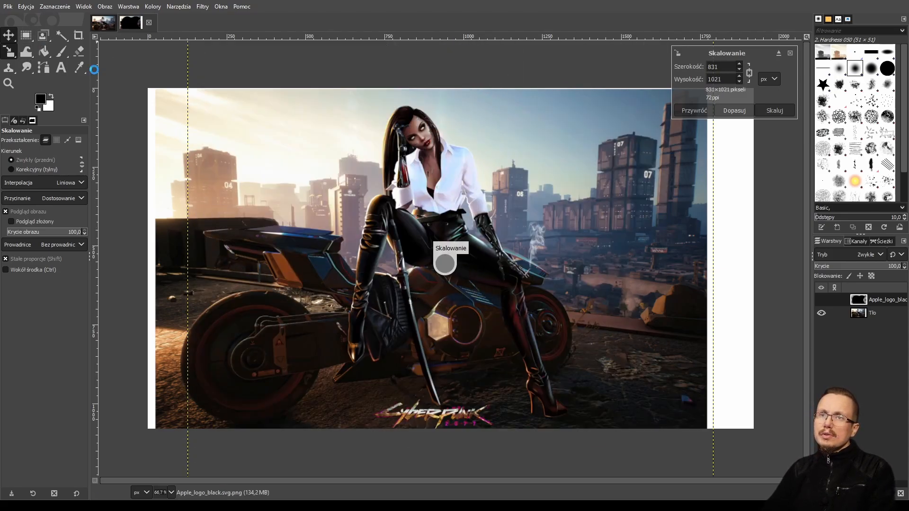
left_click_drag(303, 152, 563, 311)
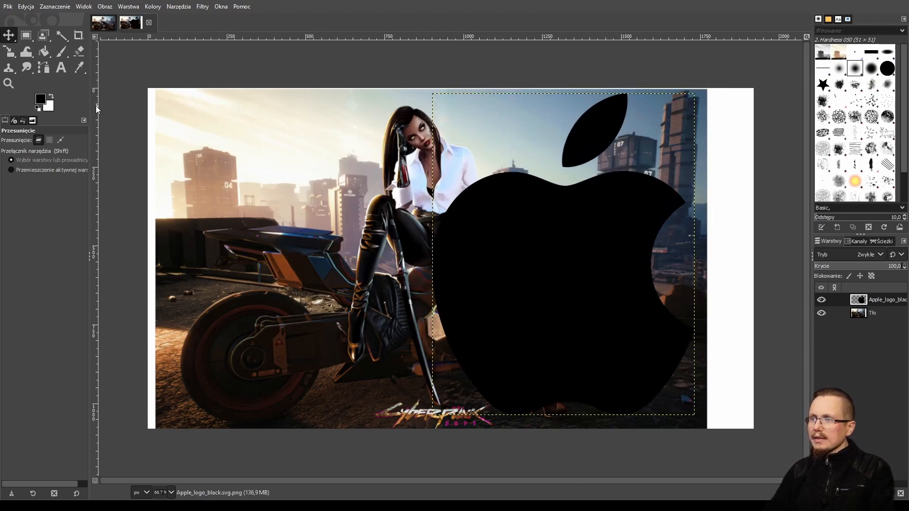
Scale the Apple logo layer down to 273 × 335 px with the Scale tool.
left_click(8, 51)
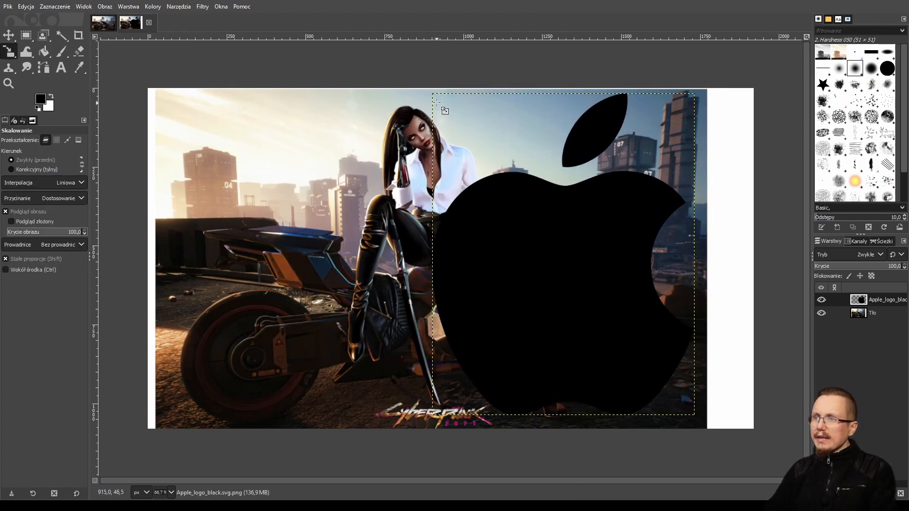
left_click_drag(437, 100, 502, 180)
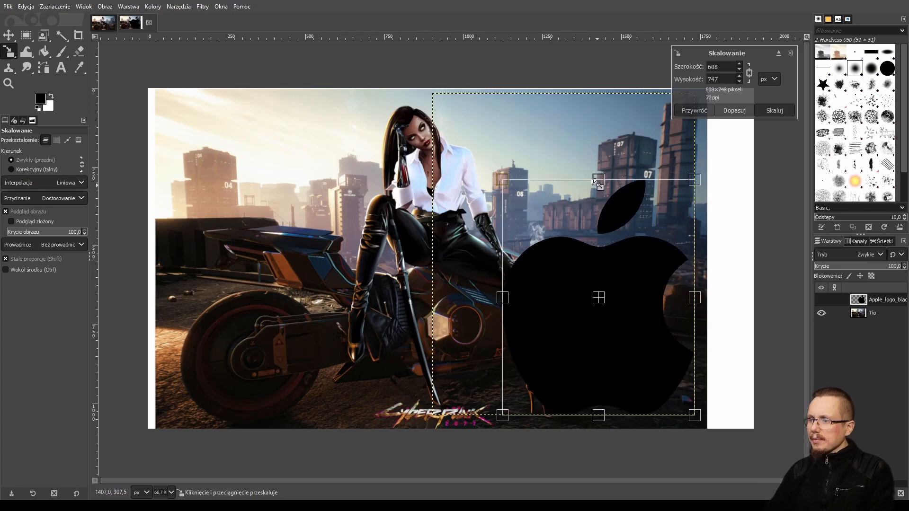
left_click_drag(597, 183, 478, 222)
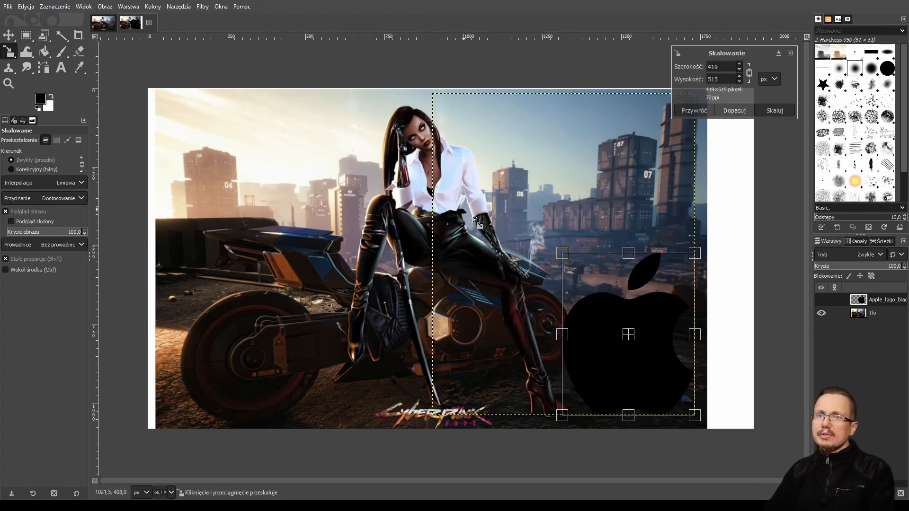
left_click_drag(594, 277, 637, 334)
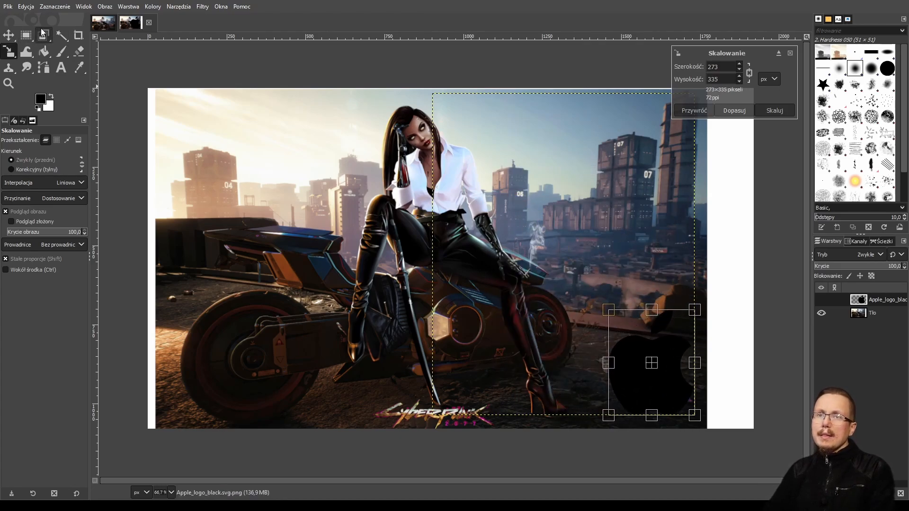
left_click(8, 36)
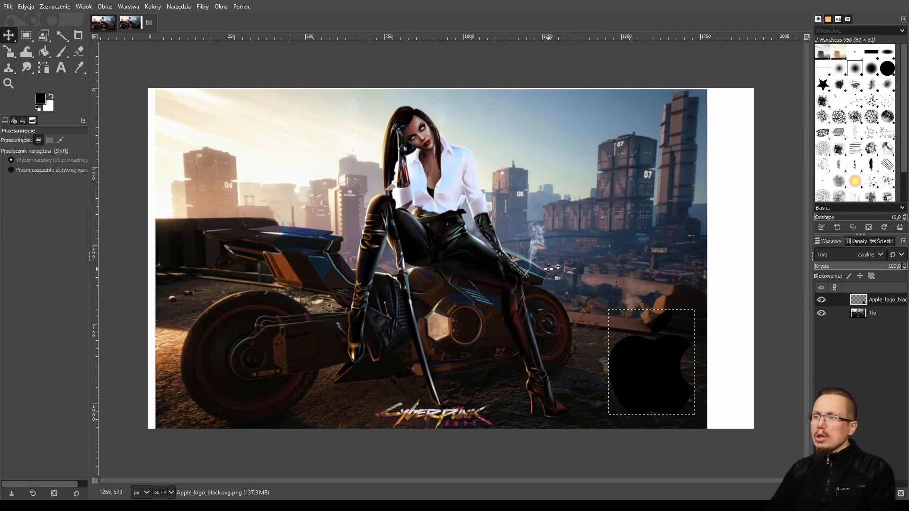
Move the Apple logo layer up into the image's upper right corner.
left_click_drag(644, 368, 634, 162)
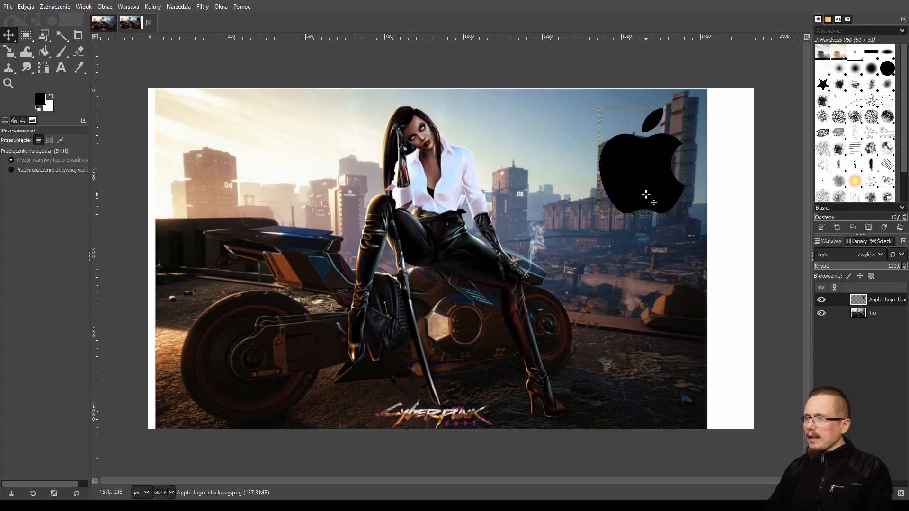
mouse_move(645, 194)
left_mouse_down()
mouse_move(668, 195)
mouse_move(643, 194)
left_mouse_up()
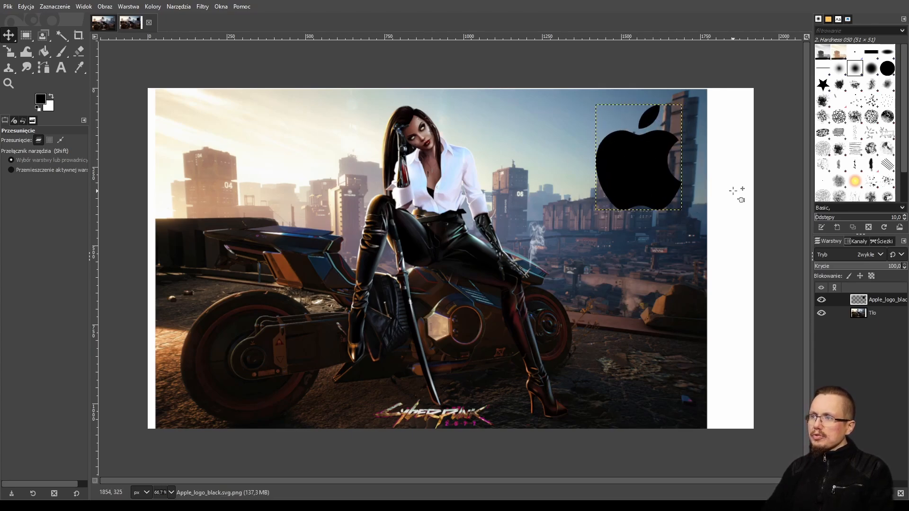
Select the background layer Tło and start scaling it with the Scale tool.
left_click(861, 313)
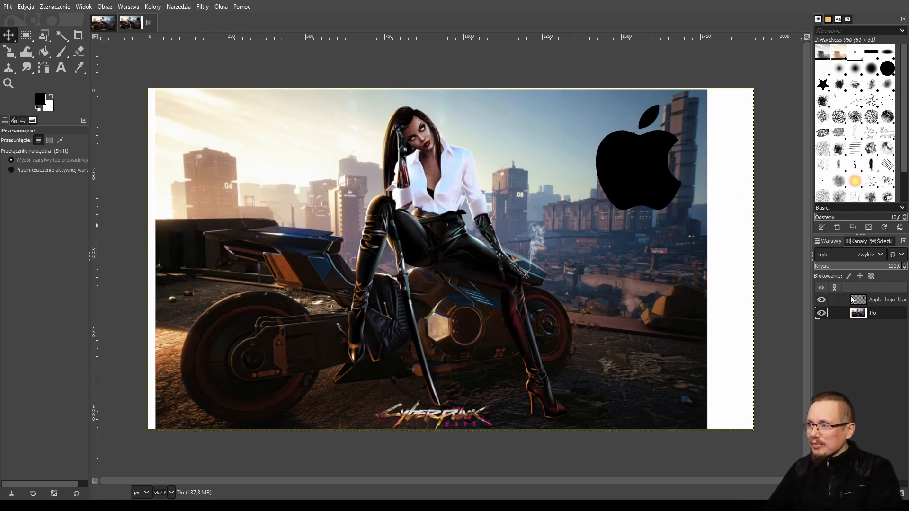
mouse_move(646, 187)
left_mouse_down()
mouse_move(664, 187)
mouse_move(472, 246)
mouse_move(672, 189)
mouse_move(658, 184)
left_mouse_up()
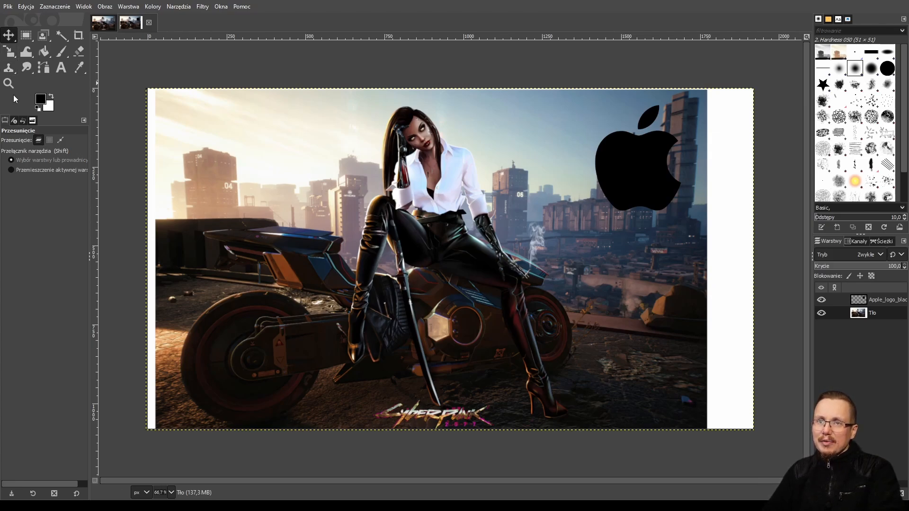
left_click(10, 55)
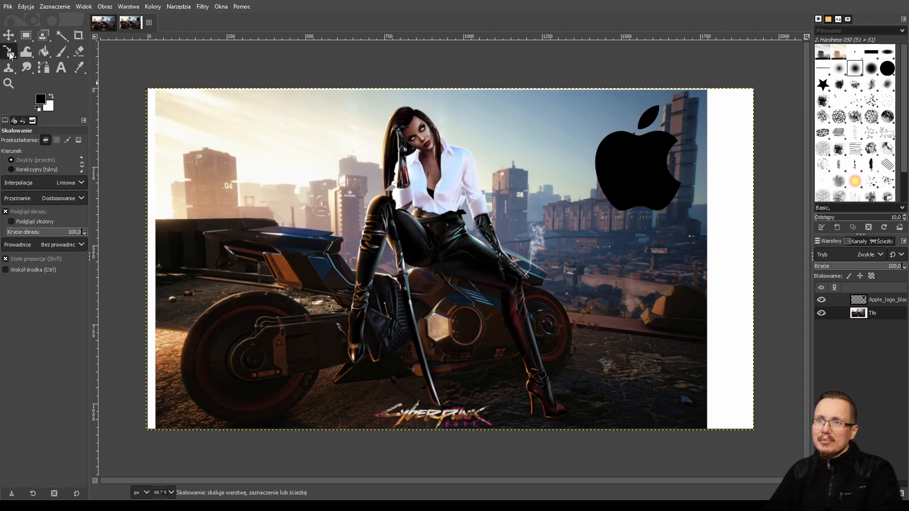